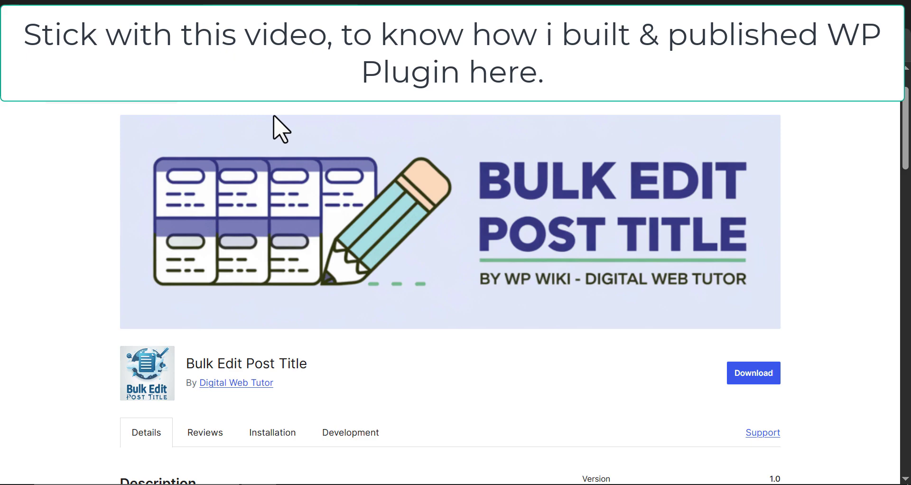
- Look over the bulk edit post title search results and the plugin directory page
{"action": "left_click", "coordinate": [55, 13]}
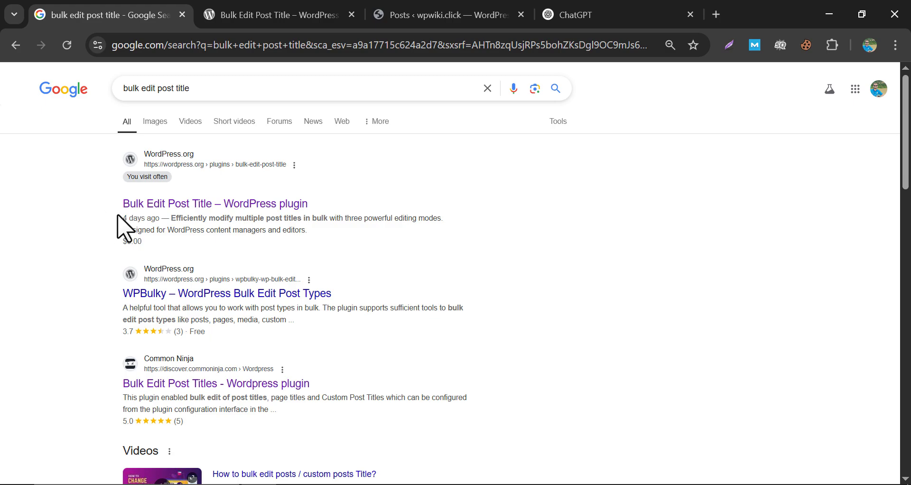
{"action": "key", "text": "ctrl+Tab"}
{"action": "scroll", "coordinate": [359, 238], "scroll_direction": "down", "scroll_amount": 3}
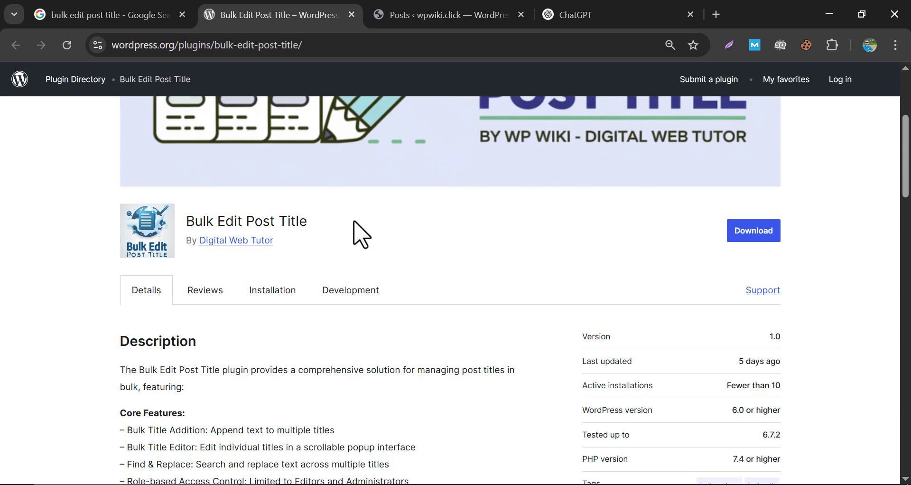
{"action": "scroll", "coordinate": [389, 244], "scroll_direction": "down", "scroll_amount": 3}
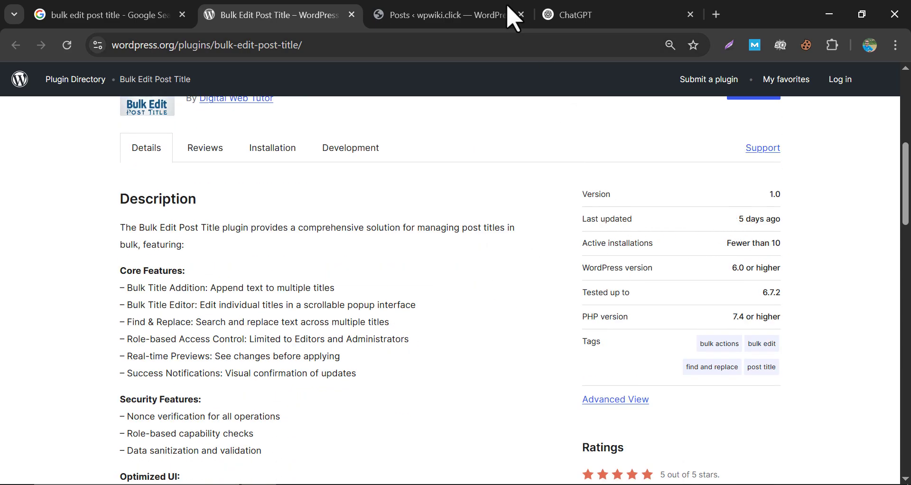
- Switch to the wpwiki.click admin, glance at Plugins, then scroll through All Posts
{"action": "left_click", "coordinate": [488, 14]}
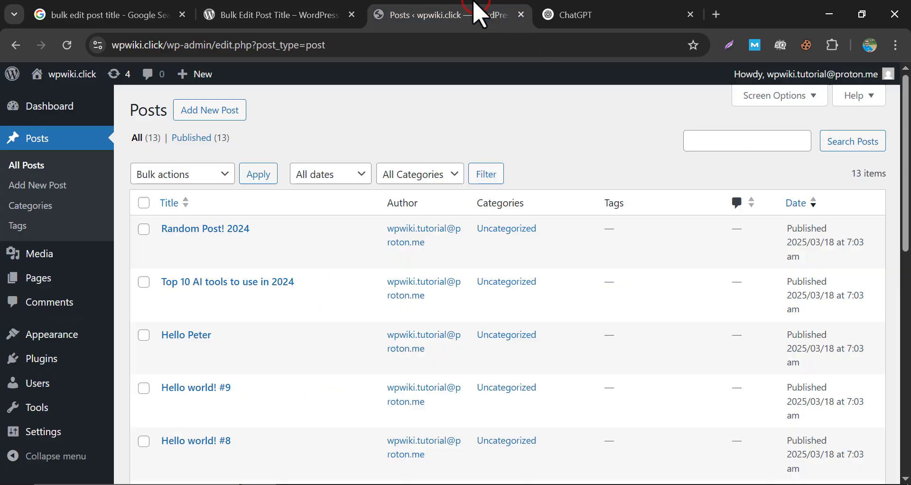
{"action": "mouse_move", "coordinate": [41, 357]}
{"action": "left_click", "coordinate": [29, 360]}
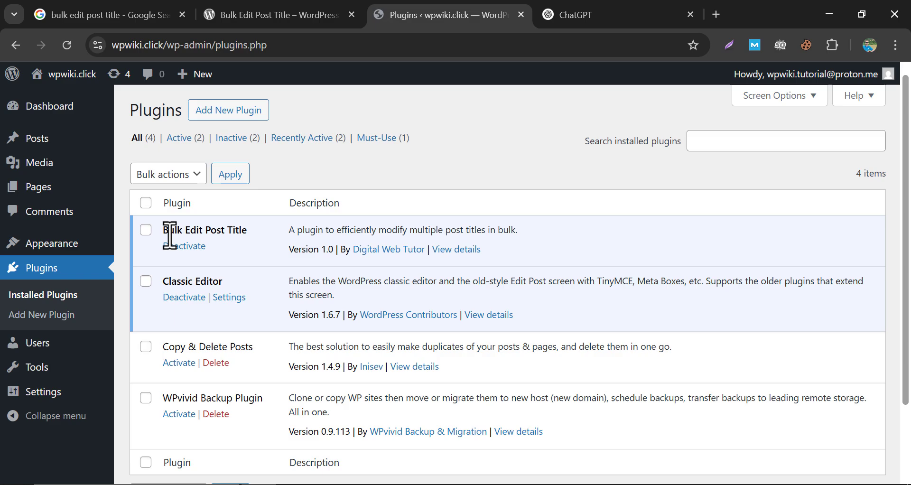
{"action": "mouse_move", "coordinate": [37, 139]}
{"action": "left_click", "coordinate": [71, 144]}
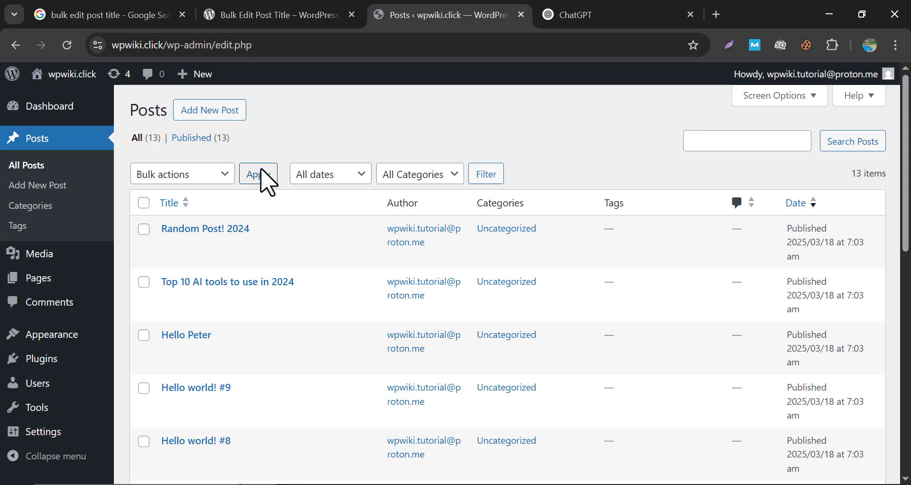
{"action": "scroll", "coordinate": [265, 200], "scroll_direction": "down", "scroll_amount": 2}
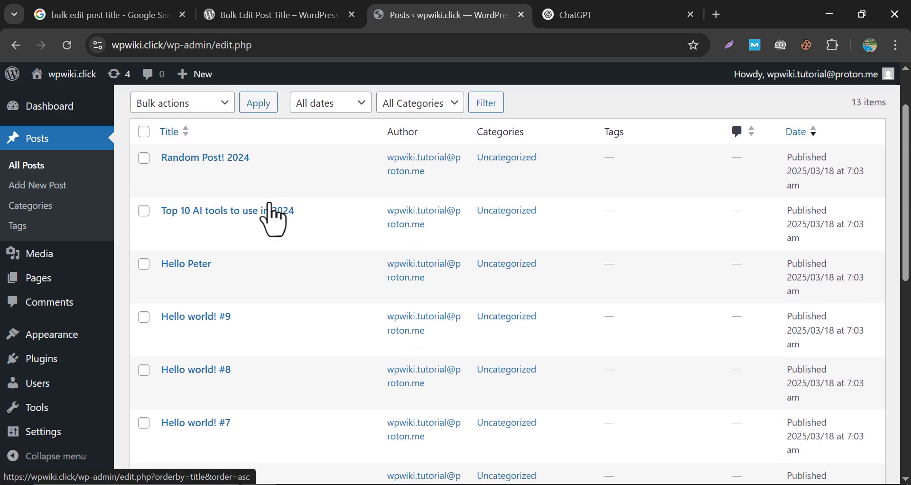
{"action": "scroll", "coordinate": [274, 214], "scroll_direction": "down", "scroll_amount": 5}
{"action": "scroll", "coordinate": [270, 218], "scroll_direction": "down", "scroll_amount": 4}
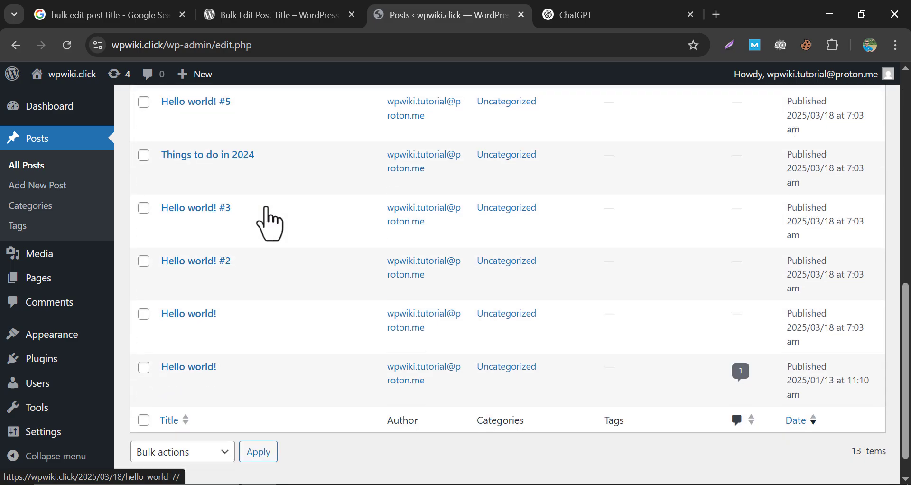
{"action": "scroll", "coordinate": [282, 261], "scroll_direction": "up", "scroll_amount": 3}
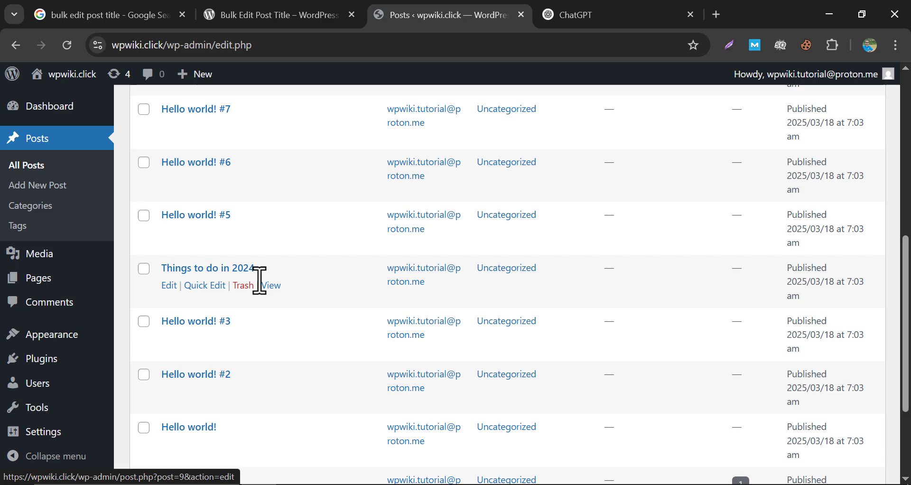
{"action": "scroll", "coordinate": [258, 278], "scroll_direction": "up", "scroll_amount": 5}
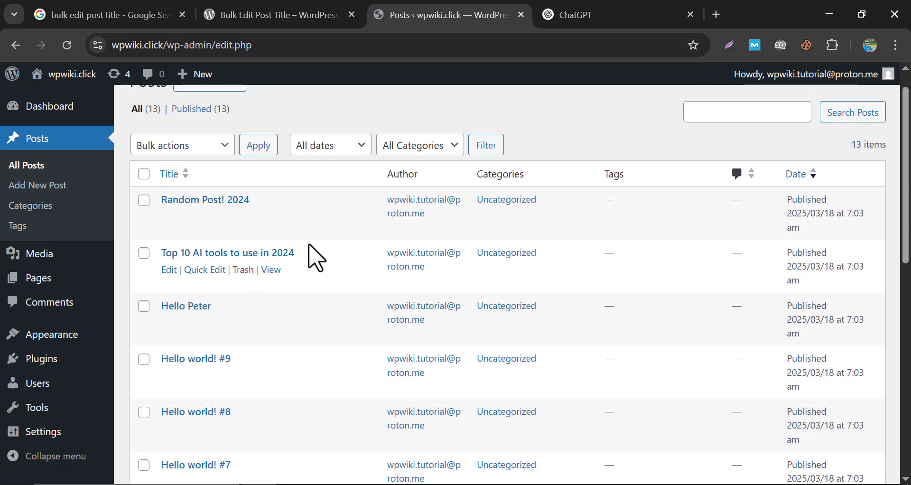
{"action": "mouse_move", "coordinate": [313, 265]}
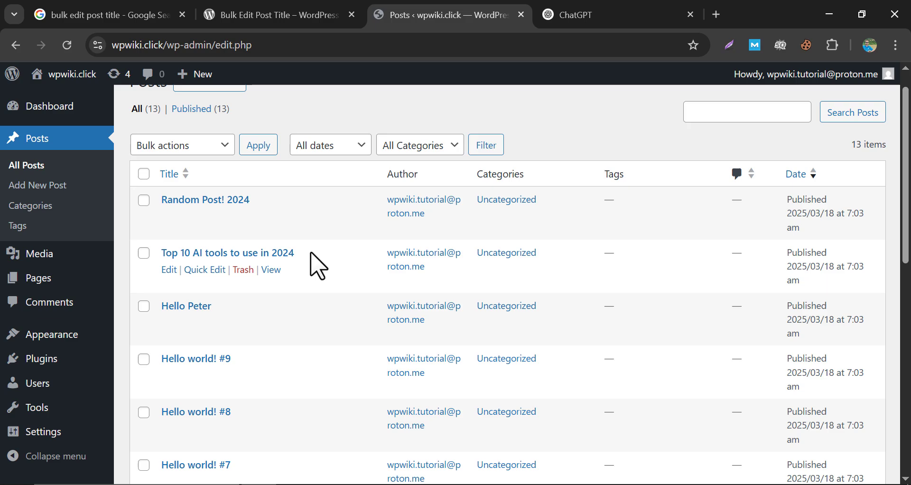
- Search the posts for '2024' and select every matching result
{"action": "left_click", "coordinate": [721, 116]}
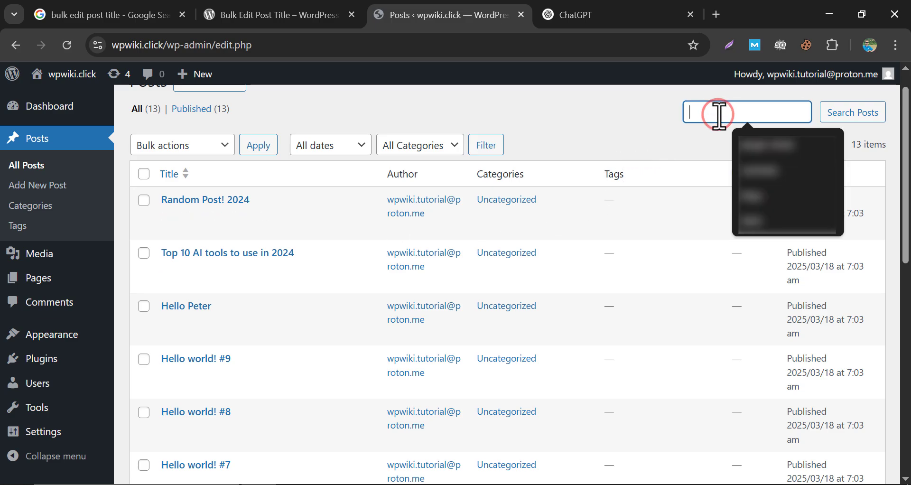
{"action": "type", "text": "2024"}
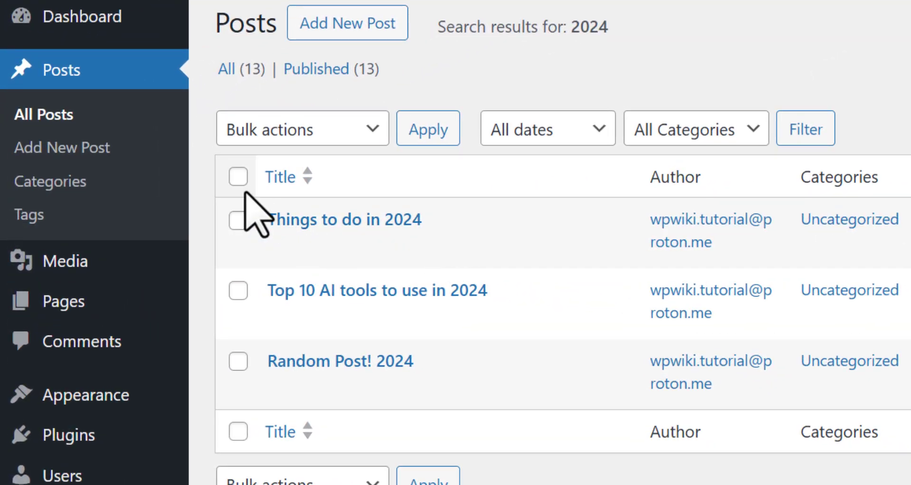
{"action": "left_click", "coordinate": [239, 176]}
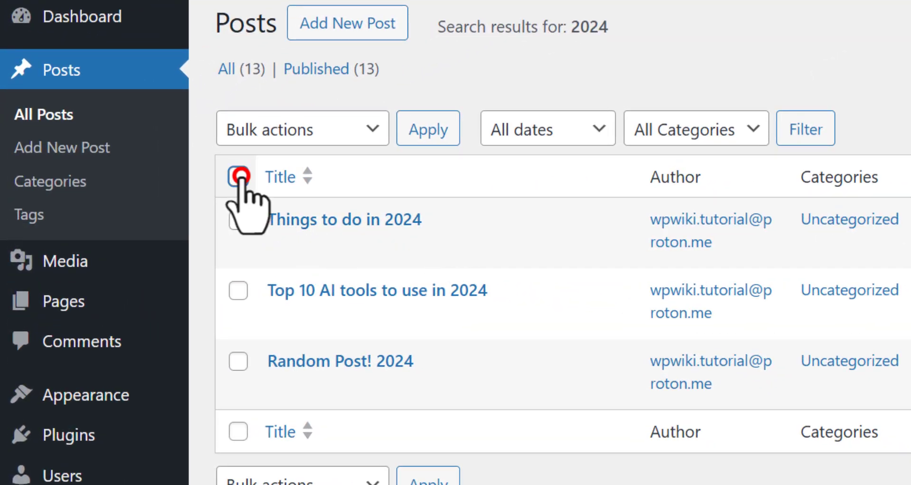
- Run the bulk Find & Replace on the selected titles, replacing 2024 with 2025
{"action": "left_click", "coordinate": [309, 138]}
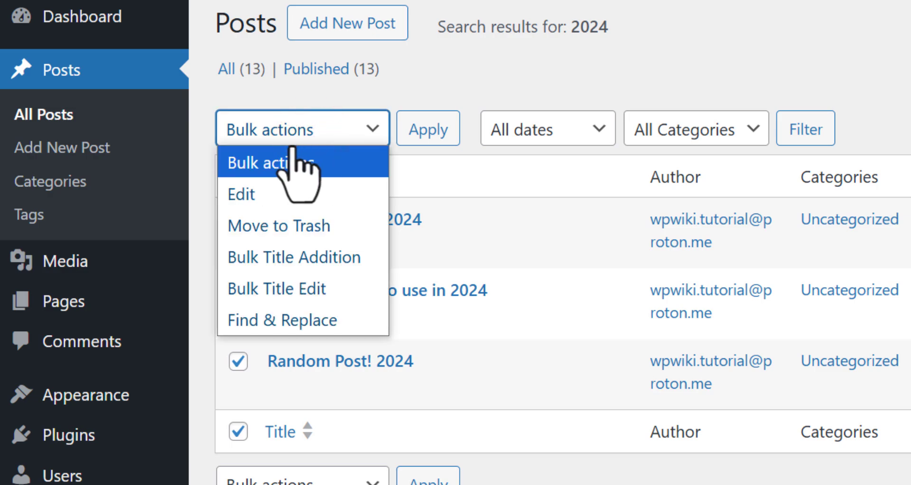
{"action": "left_click", "coordinate": [294, 316]}
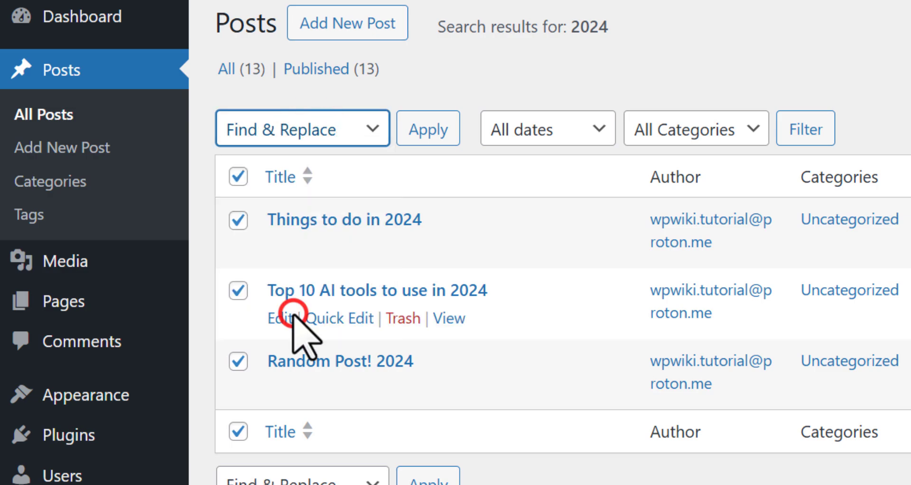
{"action": "left_click", "coordinate": [414, 128]}
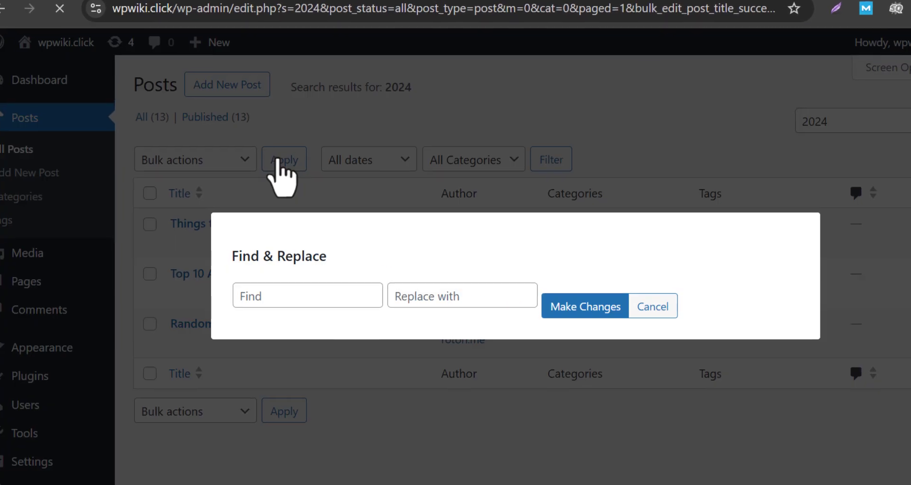
{"action": "left_click", "coordinate": [142, 275]}
{"action": "type", "text": "2"}
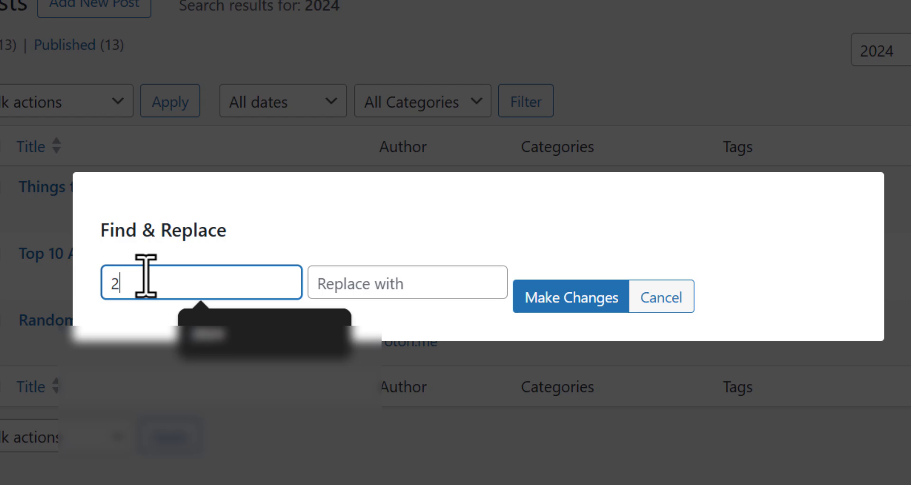
{"action": "type", "text": "024"}
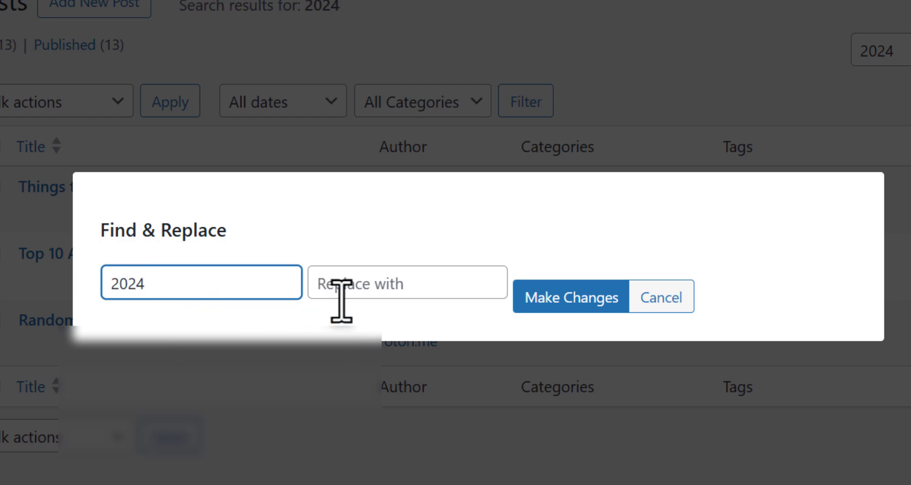
{"action": "left_click", "coordinate": [379, 283]}
{"action": "type", "text": "202"}
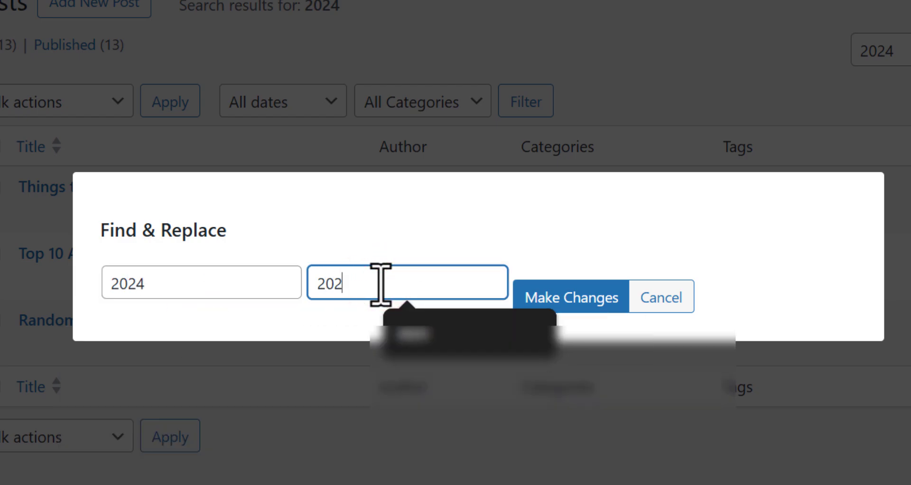
{"action": "type", "text": "5"}
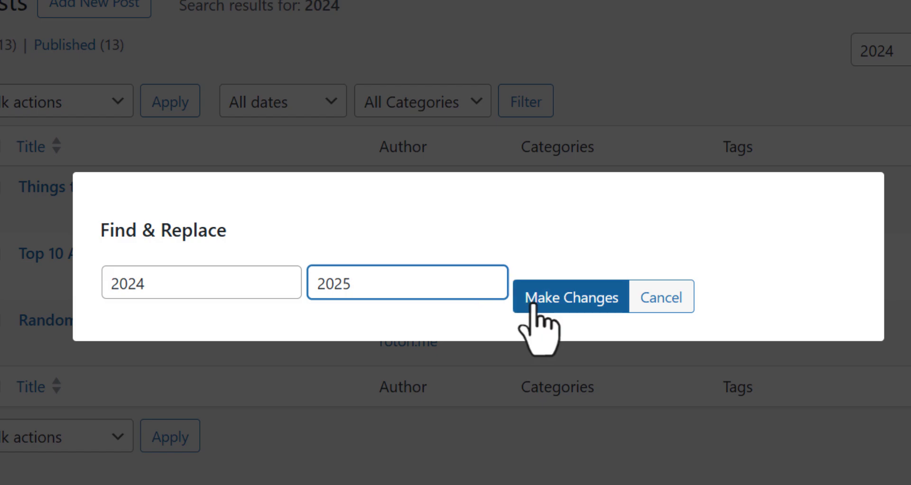
{"action": "left_click", "coordinate": [532, 304]}
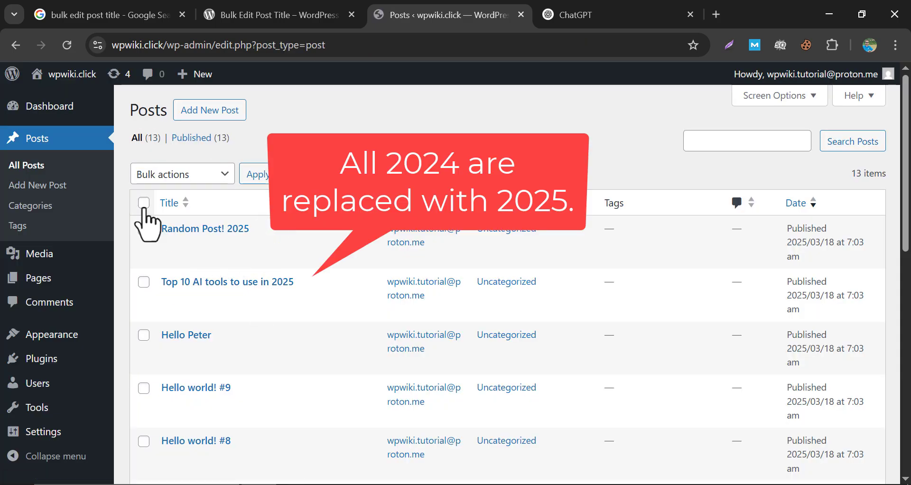
- Select all 13 posts and open them in the Bulk Title Edit editor
{"action": "left_click", "coordinate": [144, 203]}
{"action": "left_click", "coordinate": [186, 179]}
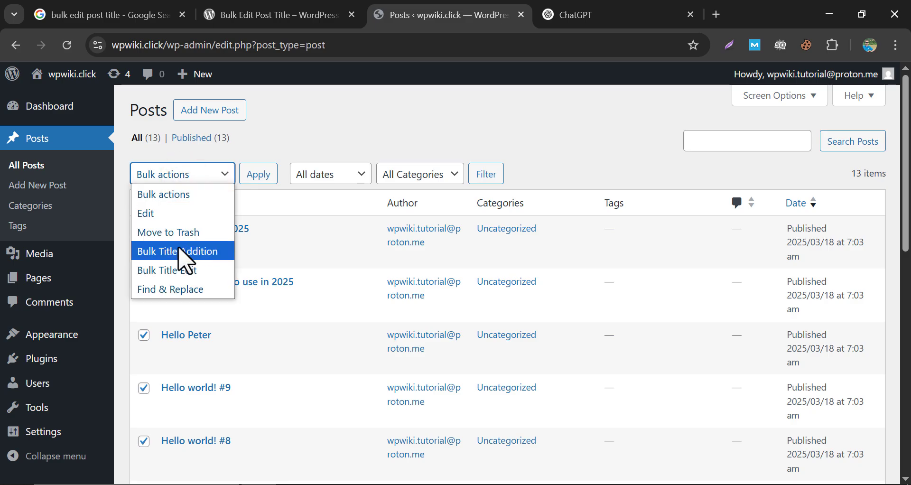
{"action": "left_click", "coordinate": [169, 271]}
{"action": "left_click", "coordinate": [258, 178]}
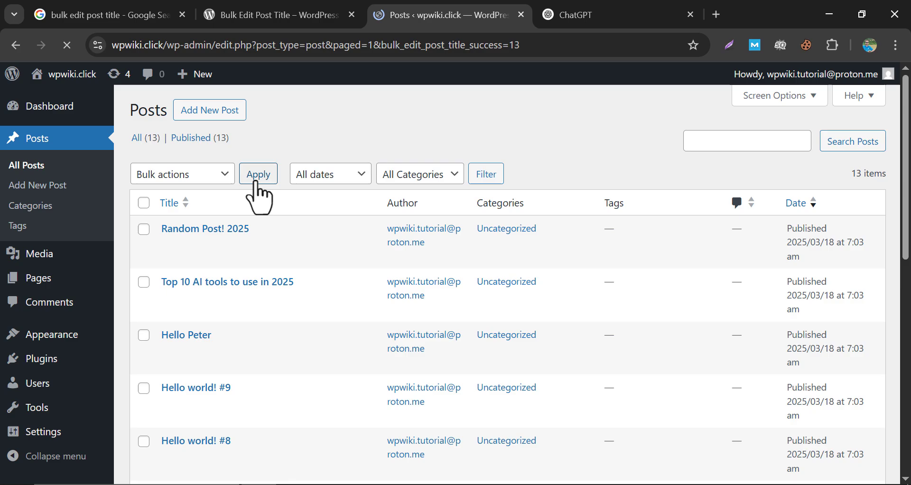
- Review titles like Hello world! #5 and Things to do in 2025, then close without saving
{"action": "scroll", "coordinate": [332, 189], "scroll_direction": "down", "scroll_amount": 5}
{"action": "scroll", "coordinate": [337, 237], "scroll_direction": "up", "scroll_amount": 5}
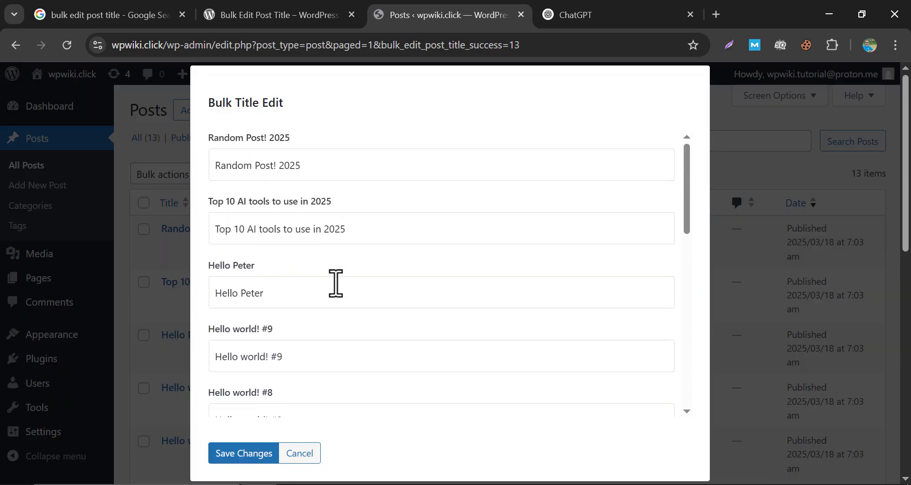
{"action": "scroll", "coordinate": [326, 266], "scroll_direction": "down", "scroll_amount": 6}
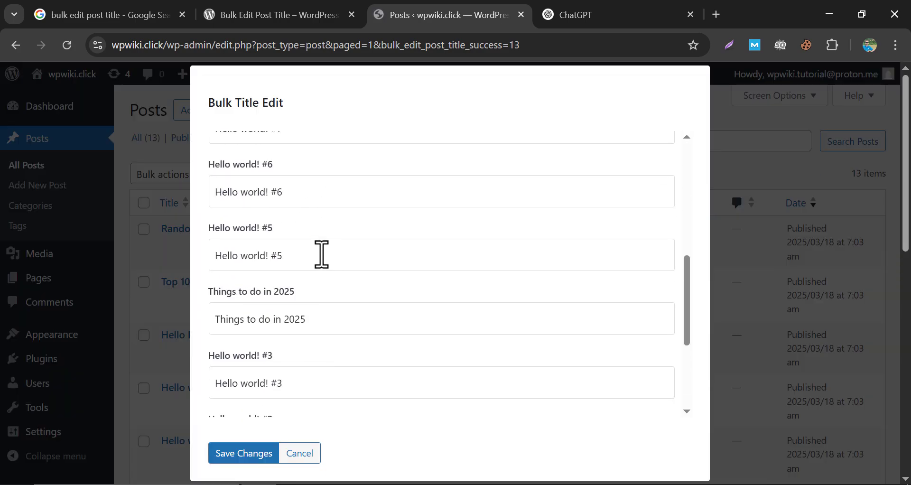
{"action": "left_click", "coordinate": [320, 254]}
{"action": "left_click", "coordinate": [323, 313]}
{"action": "left_click", "coordinate": [336, 381]}
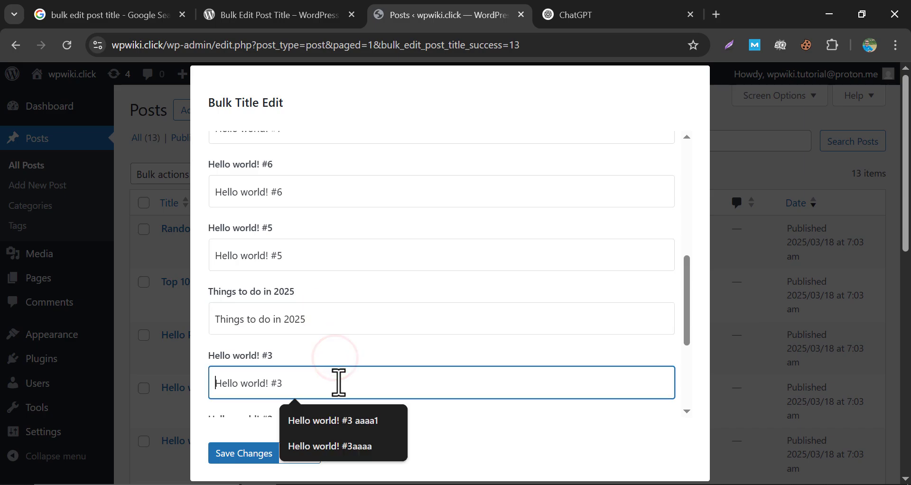
{"action": "left_click", "coordinate": [447, 235]}
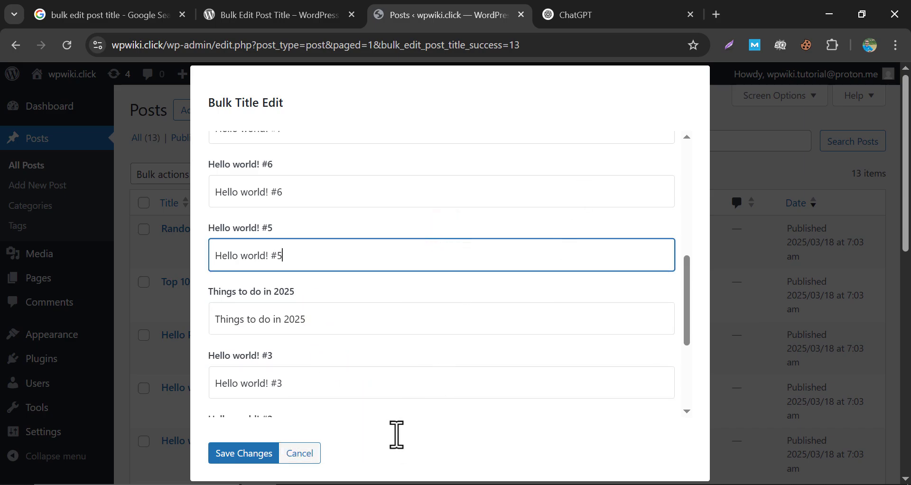
{"action": "left_click", "coordinate": [297, 451]}
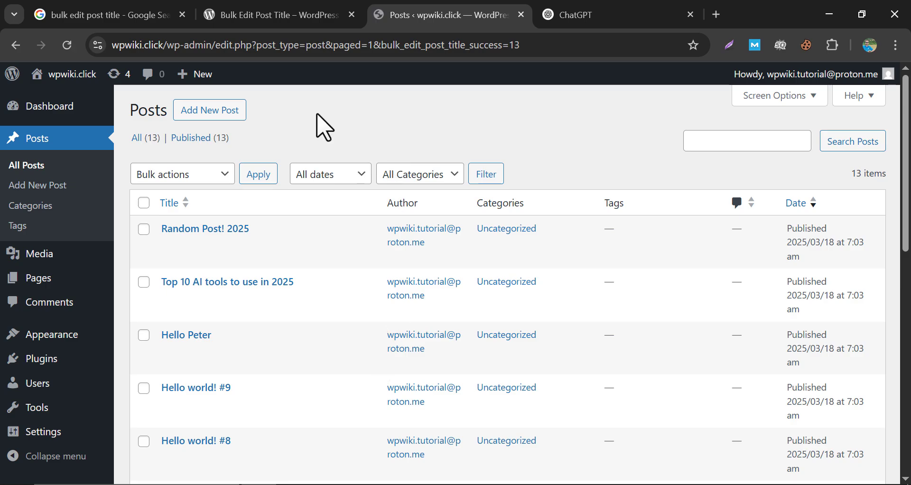
- Ask ChatGPT in a new chat for a WordPress plugin exporting all posts to a CSV or Excel file
{"action": "left_click", "coordinate": [579, 14]}
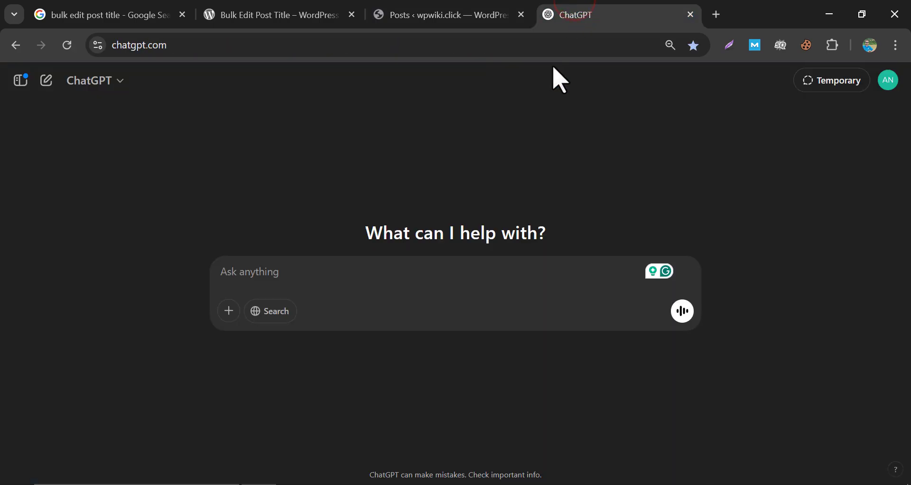
{"action": "left_click", "coordinate": [233, 268]}
{"action": "type", "text": "create a wordpress plugin for me by which "}
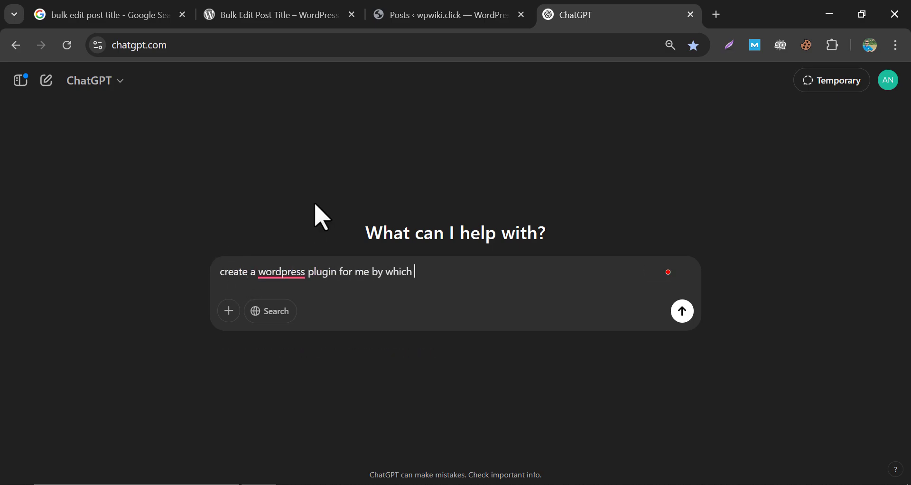
{"action": "type", "text": " all his faceb"}
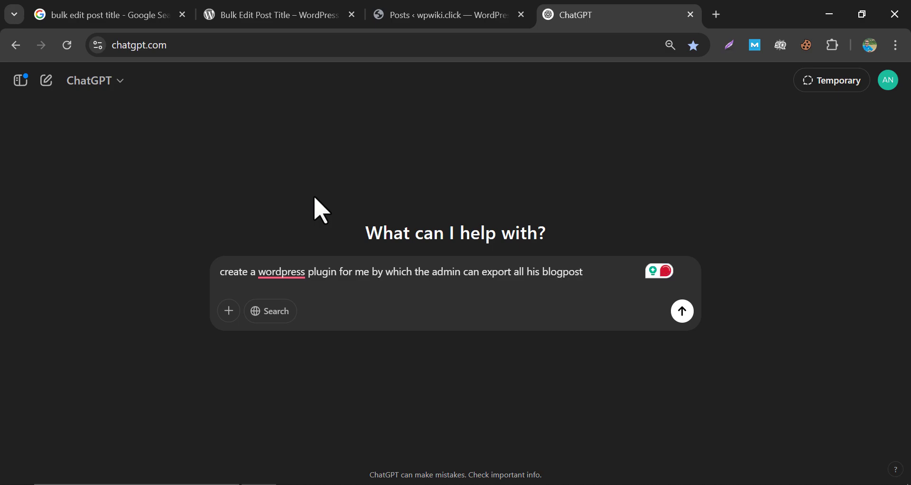
{"action": "type", "text": " to CVS or excel file. i"}
{"action": "key", "text": "BackSpace"}
{"action": "key", "text": "BackSpace"}
{"action": "key", "text": "BackSpace"}
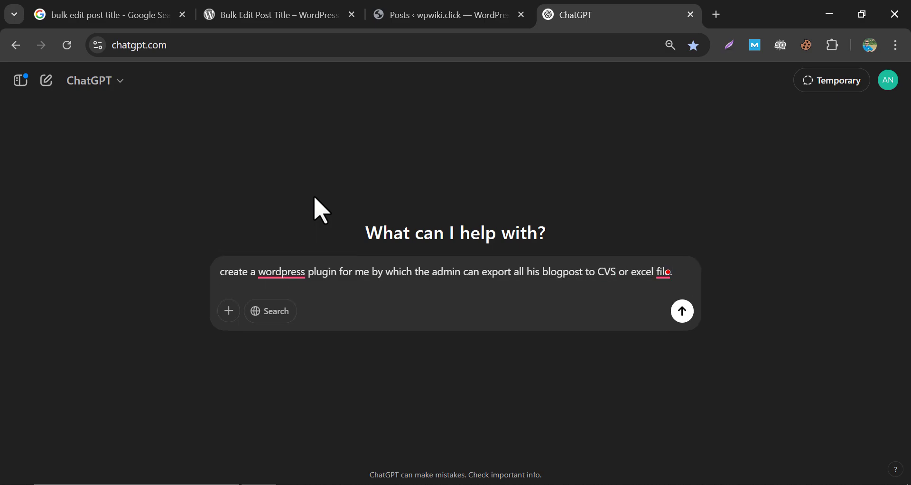
{"action": "key", "text": "Return"}
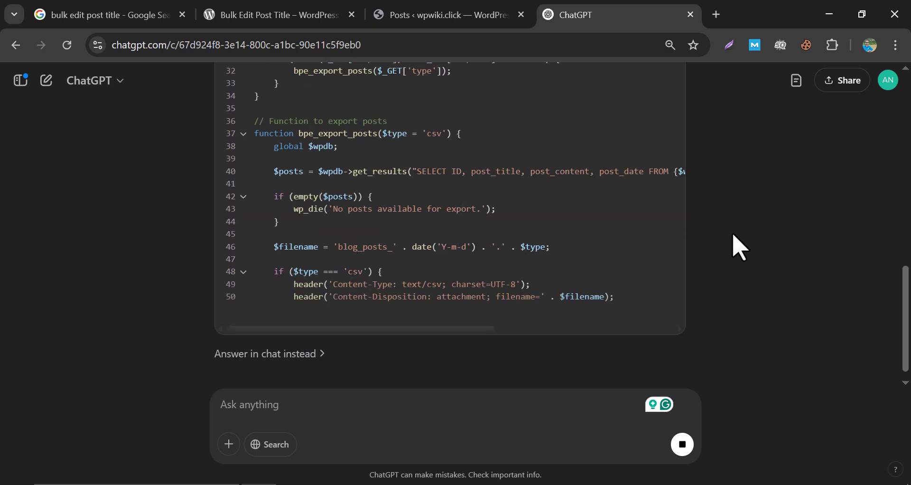
- Let the Blog Post Exporter code finish, then scroll back to the top of the reply
{"action": "left_click", "coordinate": [905, 336]}
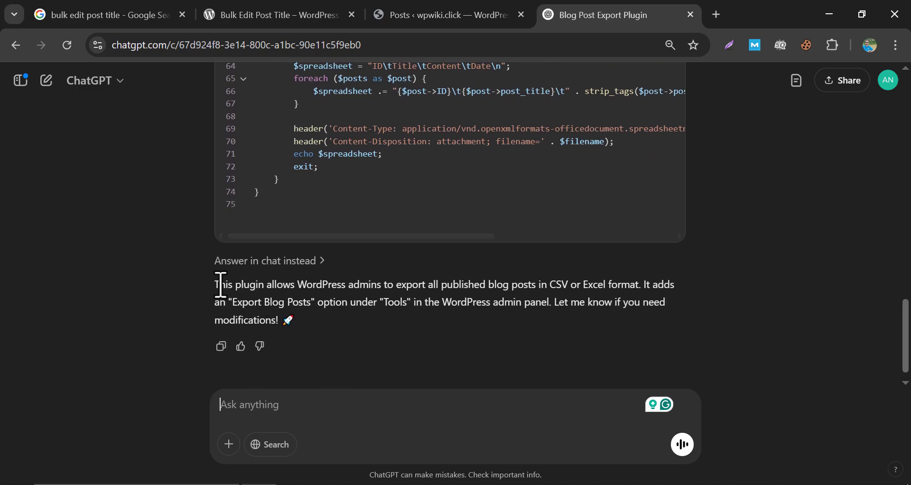
{"action": "scroll", "coordinate": [279, 328], "scroll_direction": "up", "scroll_amount": 5}
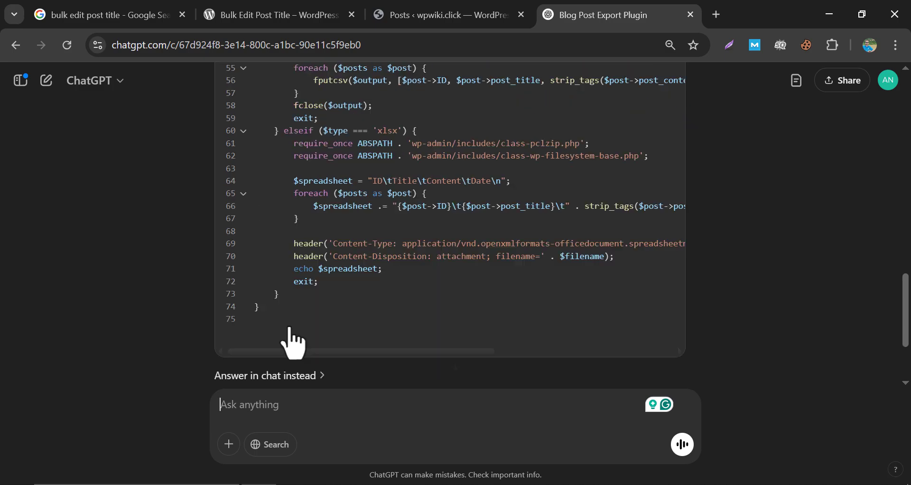
{"action": "scroll", "coordinate": [295, 341], "scroll_direction": "up", "scroll_amount": 5}
{"action": "scroll", "coordinate": [299, 332], "scroll_direction": "up", "scroll_amount": 5}
{"action": "scroll", "coordinate": [299, 332], "scroll_direction": "up", "scroll_amount": 5}
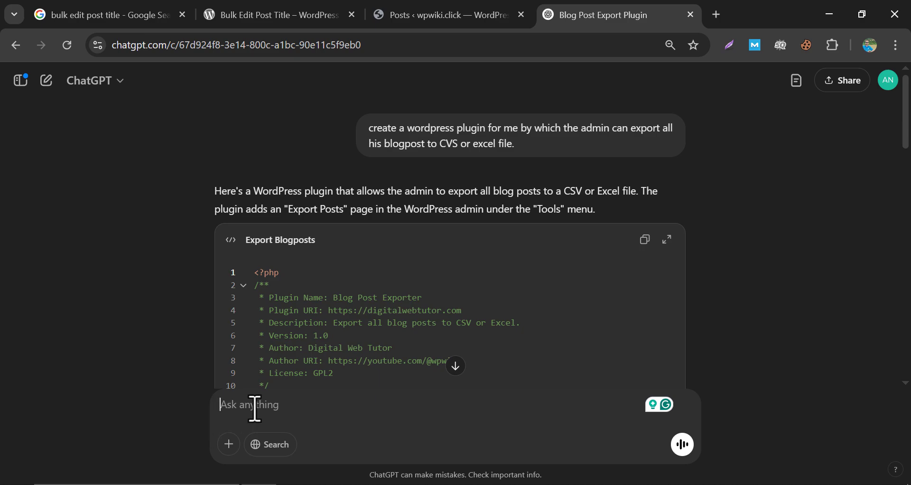
- Ask ChatGPT to zip the plugin and download blog-post-exporter.zip from its link
{"action": "type", "text": "zip the wordpr"}
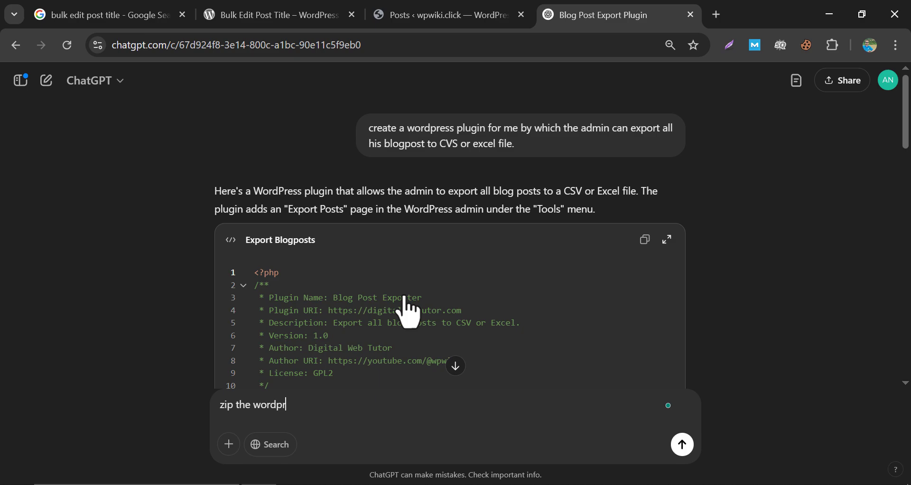
{"action": "type", "text": "ess plugin"}
{"action": "left_click", "coordinate": [351, 116]}
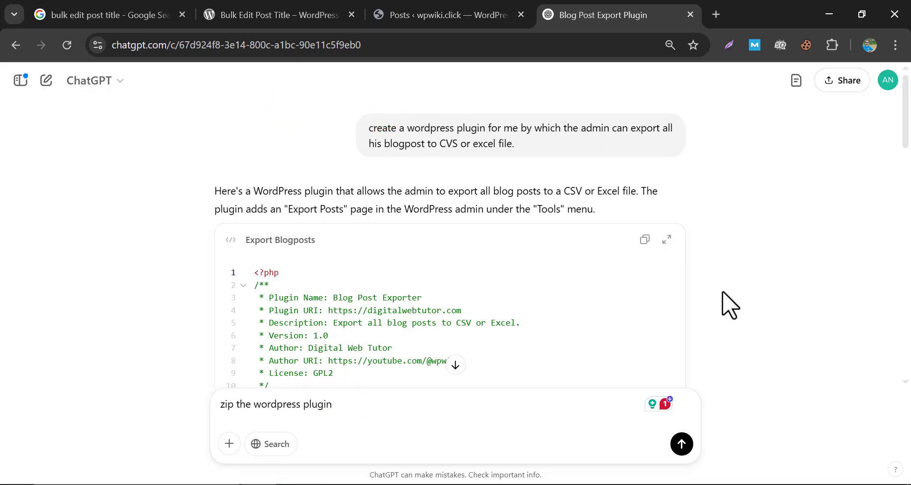
{"action": "type", "text": "so that i can"}
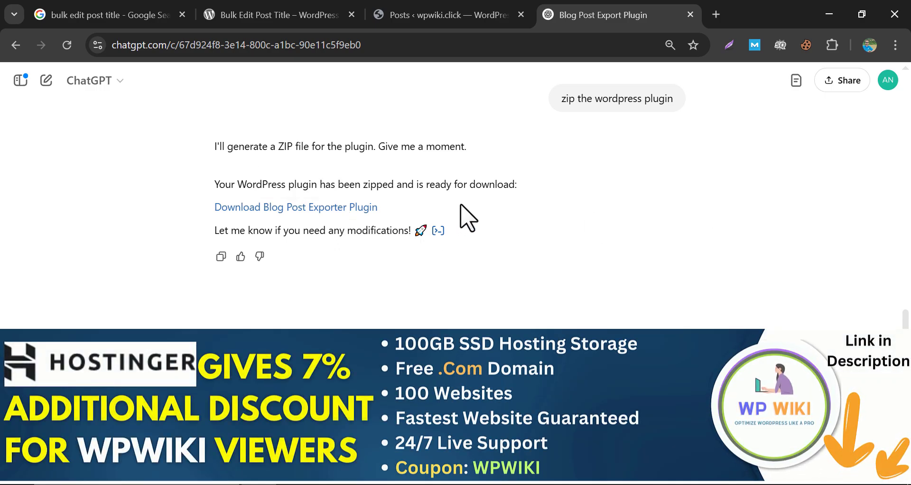
{"action": "left_click", "coordinate": [341, 207]}
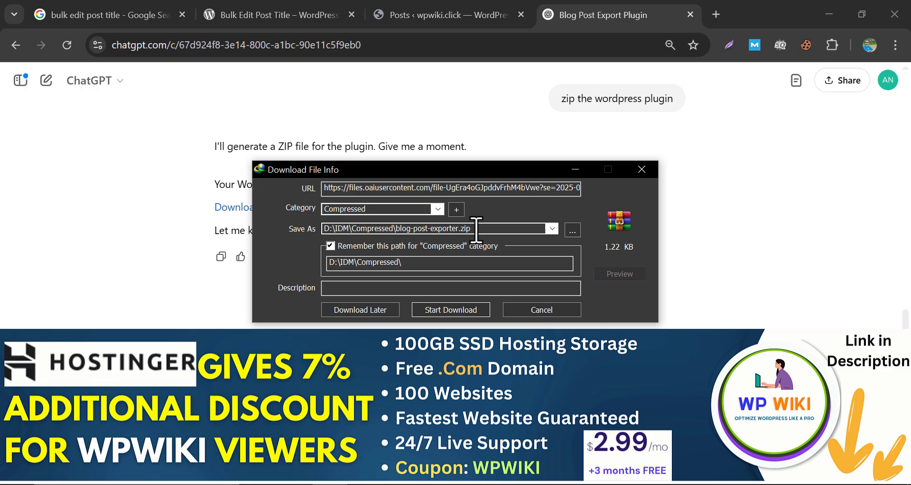
{"action": "left_click", "coordinate": [442, 309]}
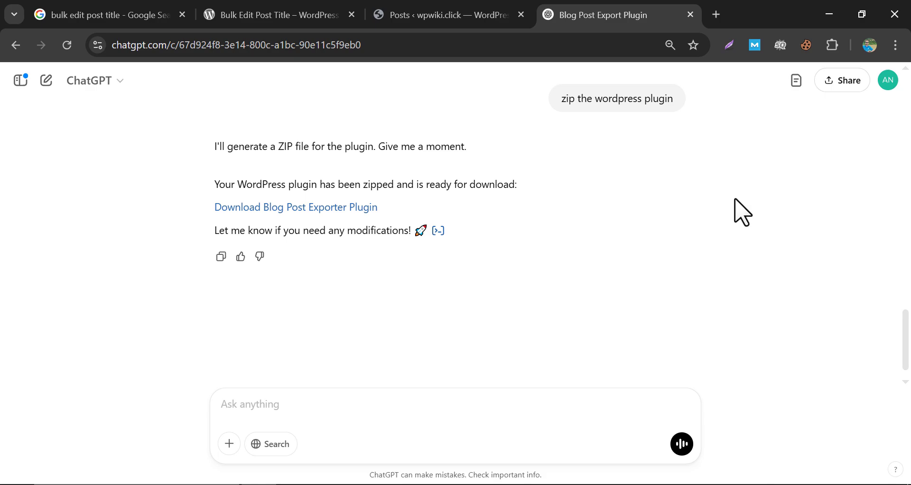
- Upload blog-post-exporter.zip via Add New Plugin, install it, and activate it
{"action": "left_click", "coordinate": [453, 10]}
{"action": "mouse_move", "coordinate": [41, 358]}
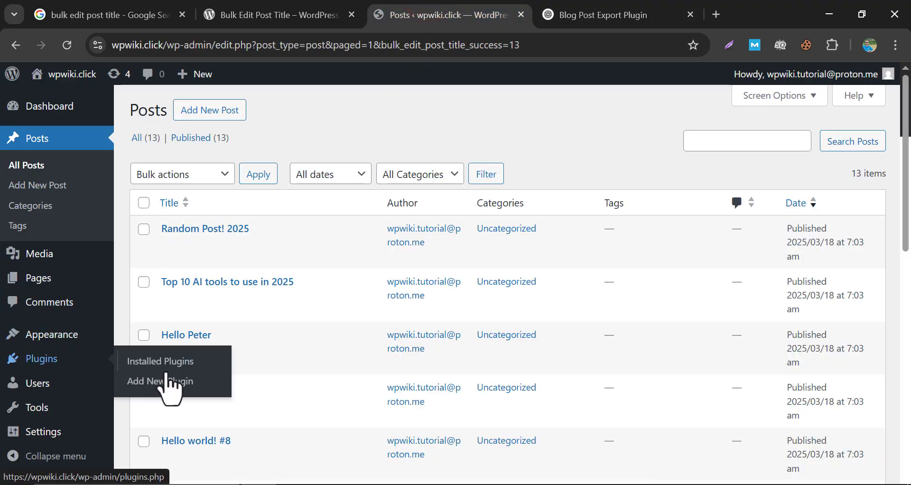
{"action": "left_click", "coordinate": [161, 381]}
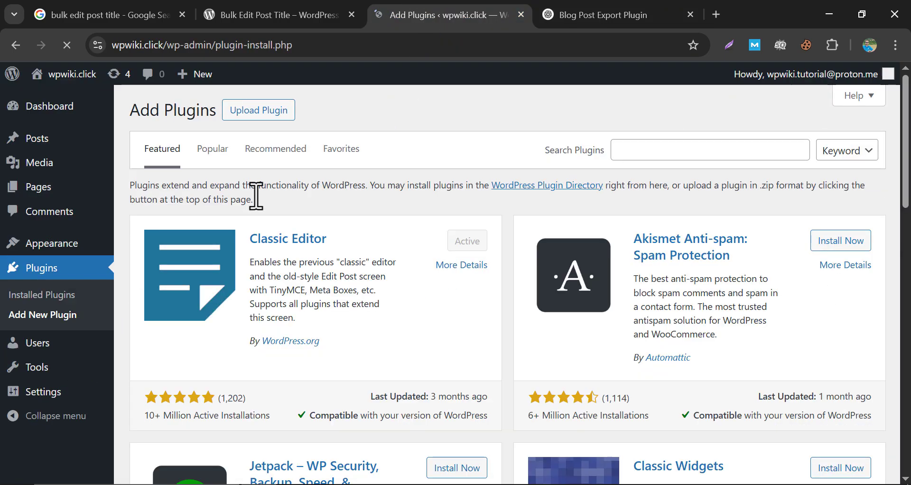
{"action": "left_click", "coordinate": [258, 110]}
{"action": "left_click", "coordinate": [401, 235]}
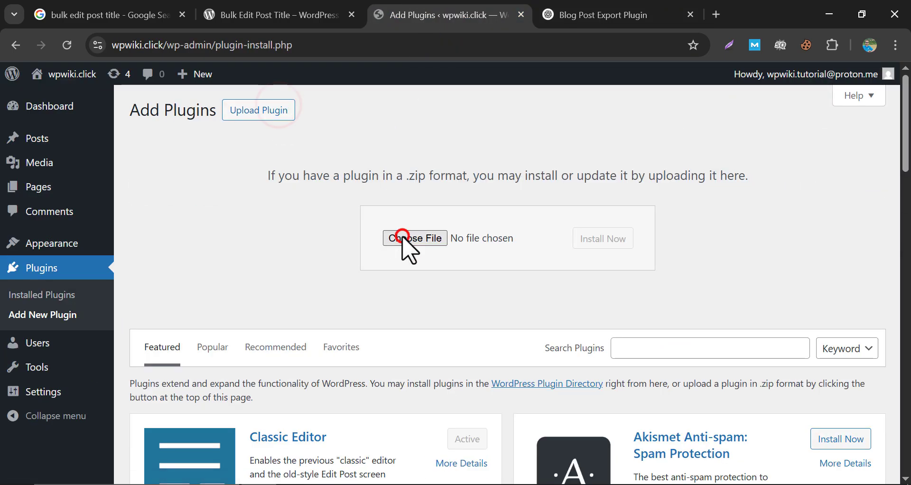
{"action": "left_click", "coordinate": [360, 325]}
{"action": "double_click", "coordinate": [446, 287]}
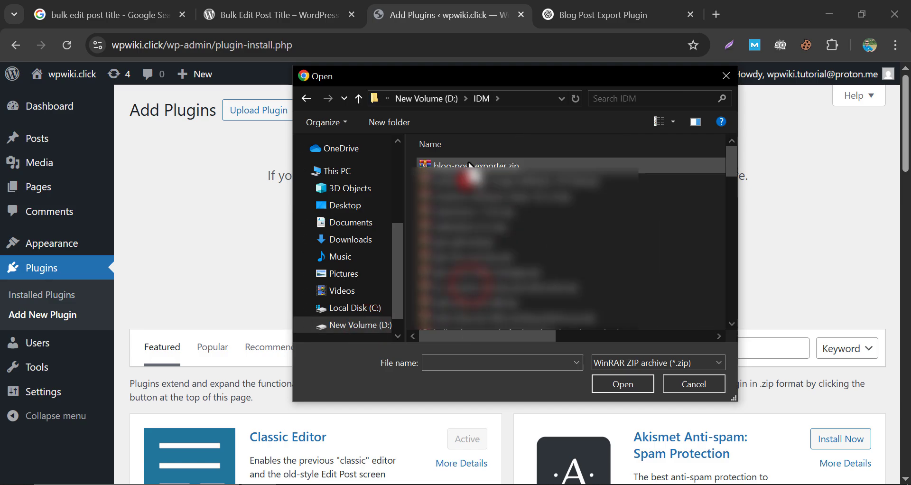
{"action": "left_click", "coordinate": [467, 158]}
{"action": "left_click", "coordinate": [616, 383]}
{"action": "left_click", "coordinate": [603, 238]}
{"action": "left_click", "coordinate": [153, 212]}
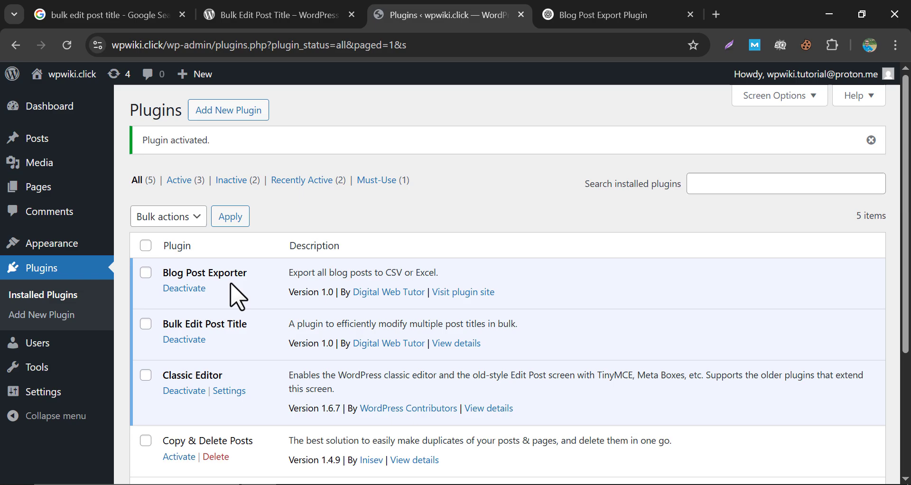
{"action": "left_click", "coordinate": [56, 140]}
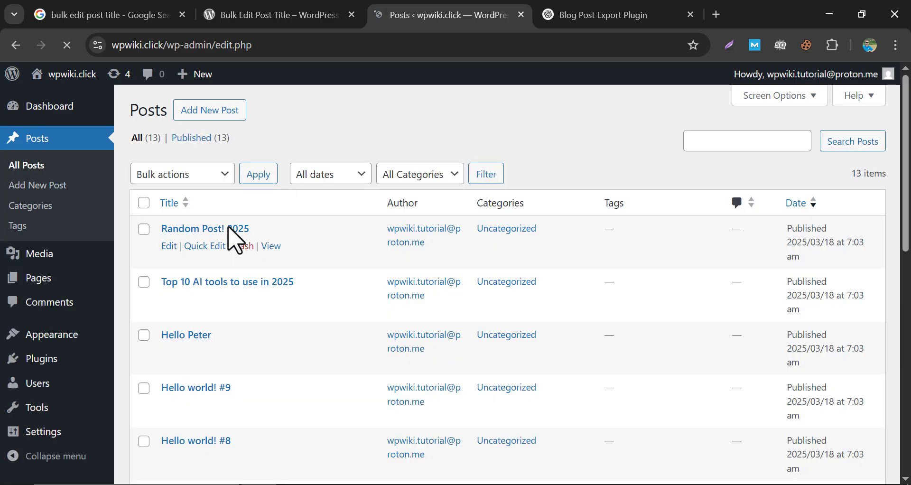
- Select all 13 posts and check the Bulk actions choices, then close the list
{"action": "left_click", "coordinate": [144, 203]}
{"action": "left_click", "coordinate": [165, 173]}
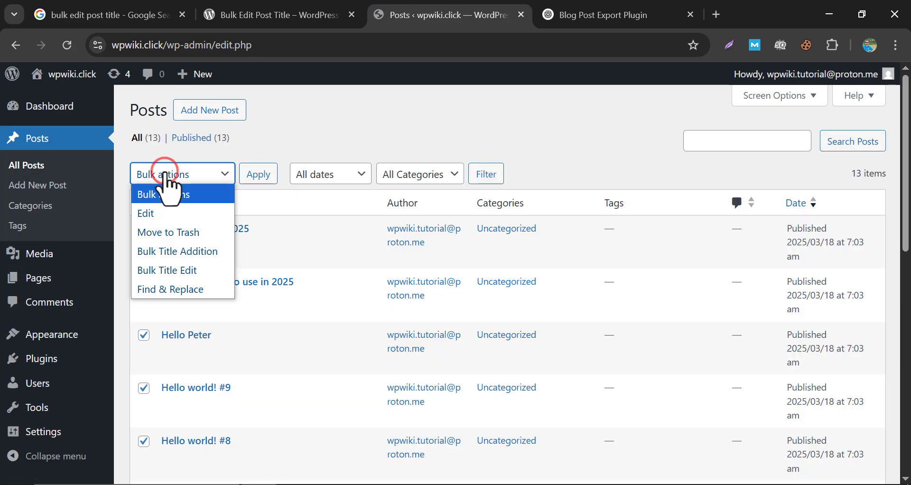
{"action": "left_click", "coordinate": [316, 139]}
{"action": "mouse_move", "coordinate": [37, 407]}
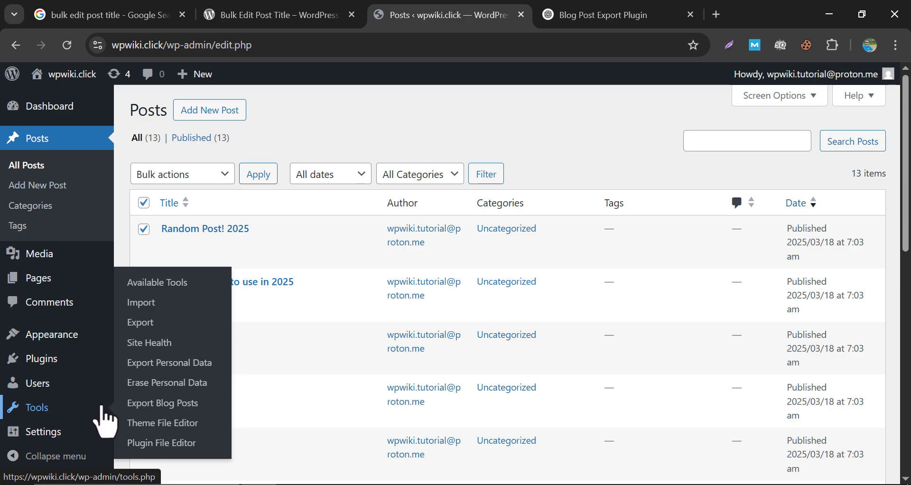
- On the Export Blog Posts page, try Export as Excel, then Export as CSV
{"action": "left_click", "coordinate": [198, 404]}
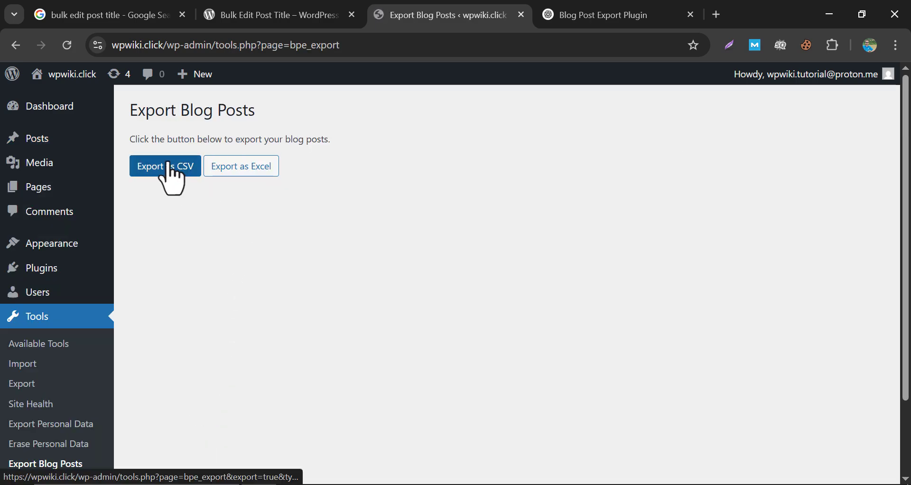
{"action": "left_click", "coordinate": [238, 171]}
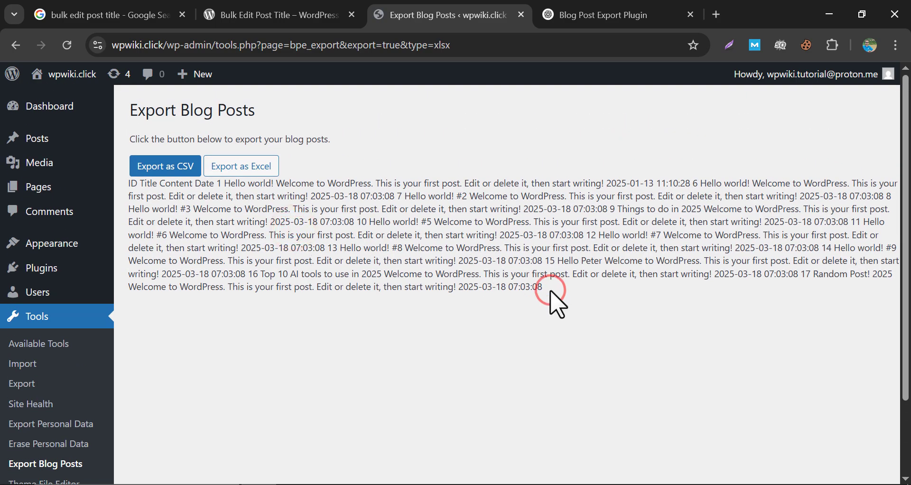
{"action": "left_click", "coordinate": [178, 175]}
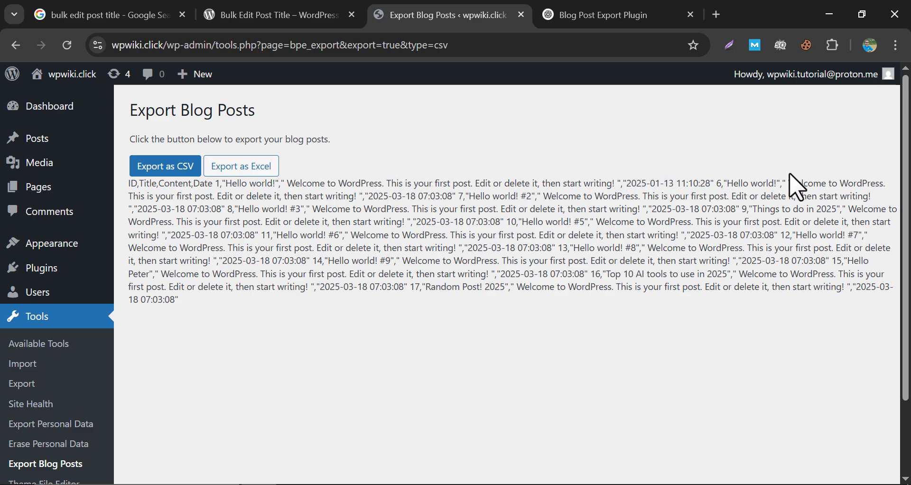
- Take a screen snip of the exported post data page
{"action": "key", "text": "super+a"}
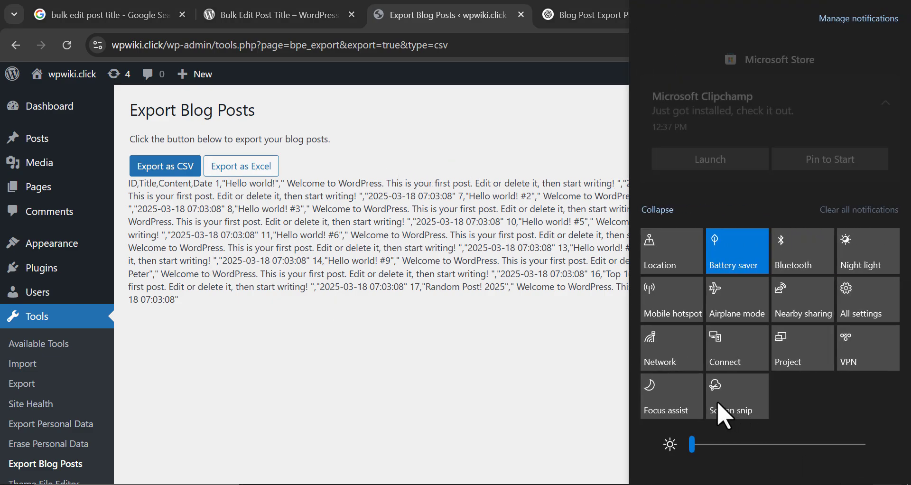
{"action": "left_click", "coordinate": [719, 404]}
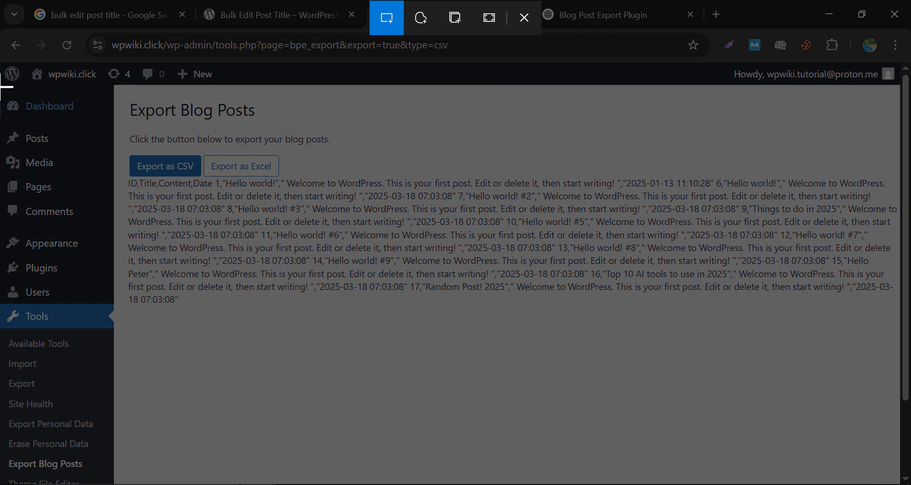
{"action": "left_click_drag", "start_coordinate": [1, 86], "coordinate": [901, 477]}
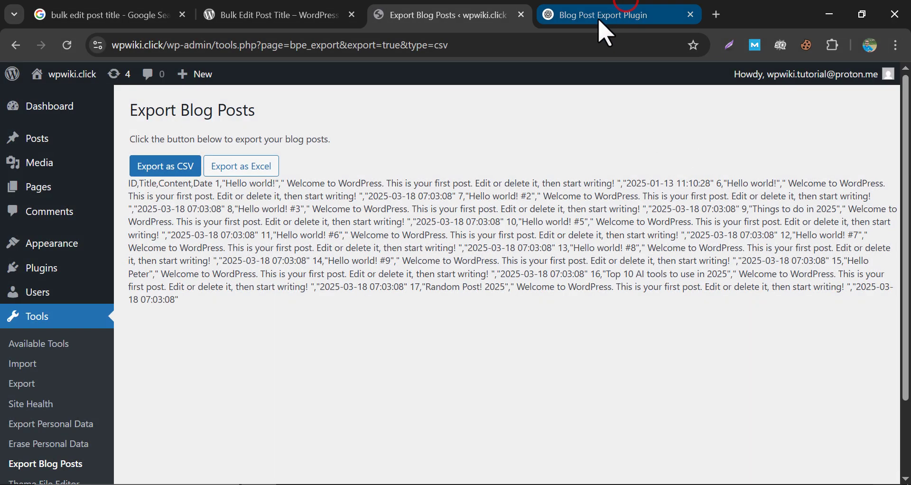
- Paste the snip into ChatGPT and report that no CSV or Excel file downloads
{"action": "left_click", "coordinate": [607, 16]}
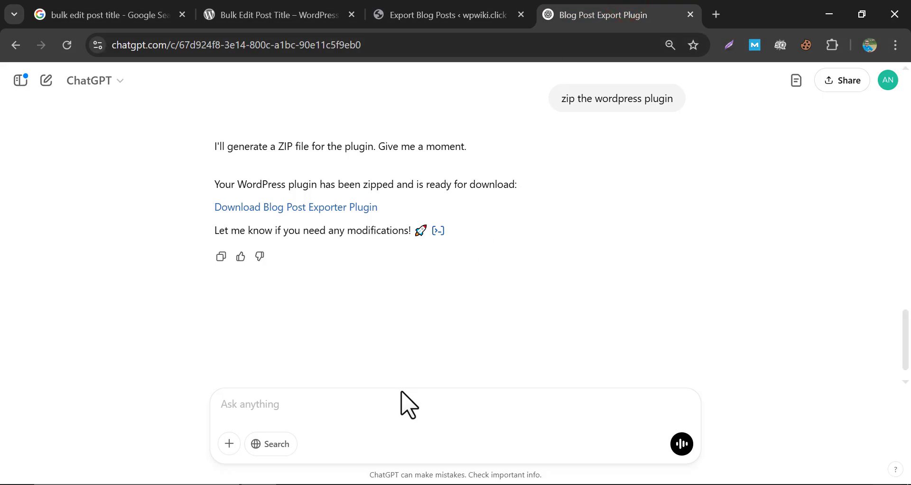
{"action": "key", "text": "ctrl+v"}
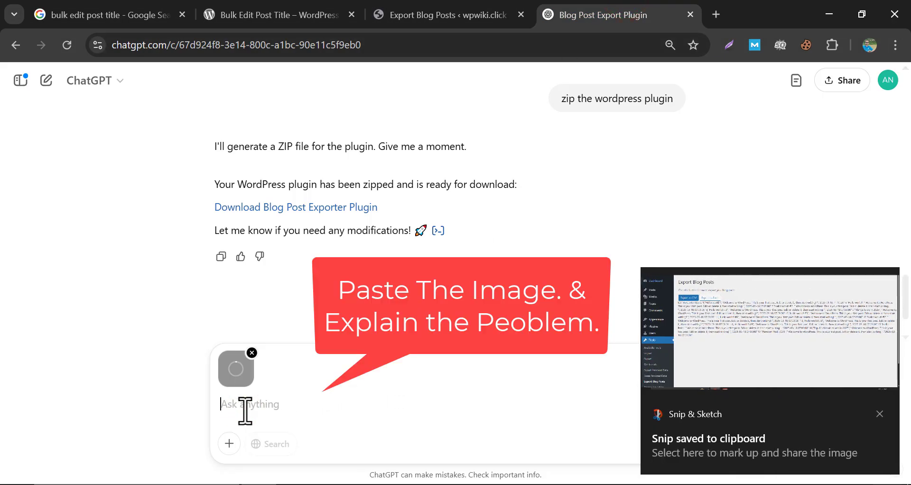
{"action": "left_click", "coordinate": [881, 412]}
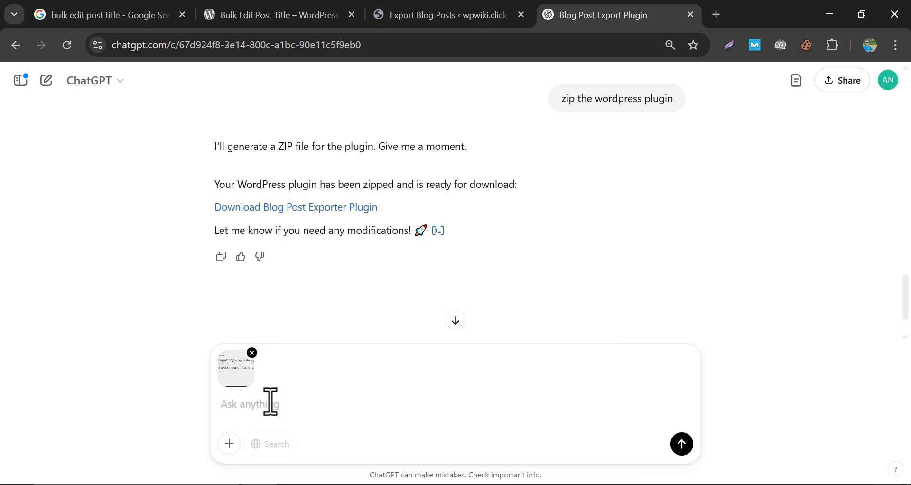
{"action": "left_click", "coordinate": [271, 400]}
{"action": "type", "text": "no"}
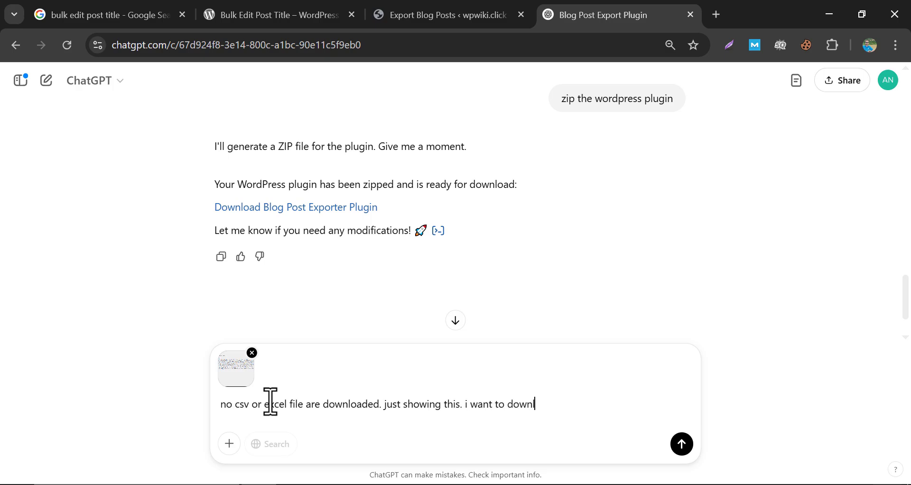
{"action": "type", "text": "oad the file"}
{"action": "key", "text": "Return"}
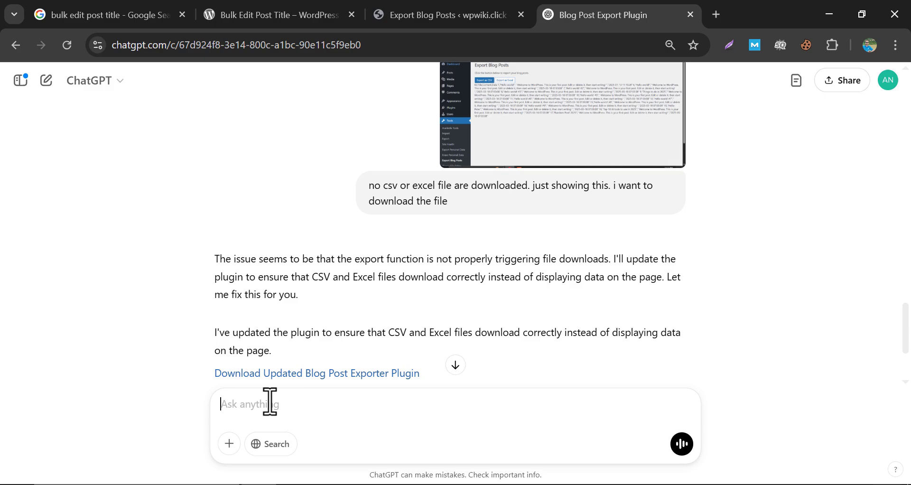
- Download the updated Blog Post Exporter plugin zip through IDM
{"action": "scroll", "coordinate": [287, 280], "scroll_direction": "down", "scroll_amount": 3}
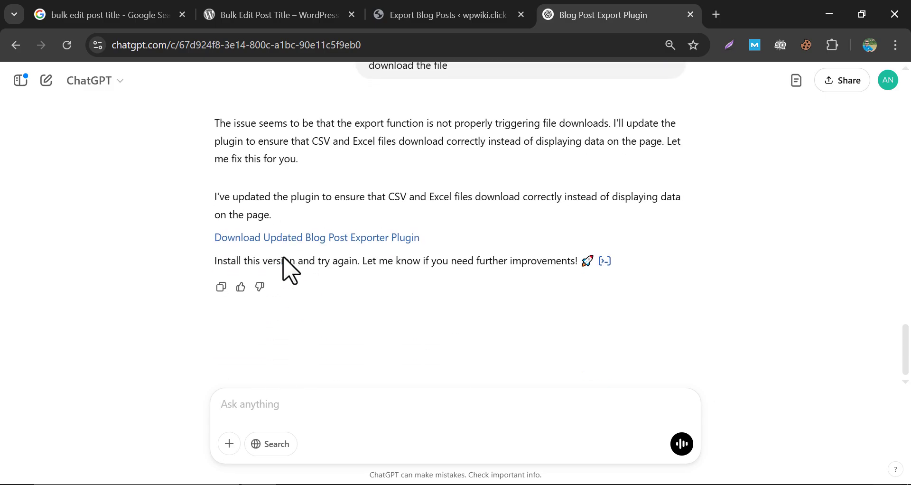
{"action": "left_click", "coordinate": [290, 240]}
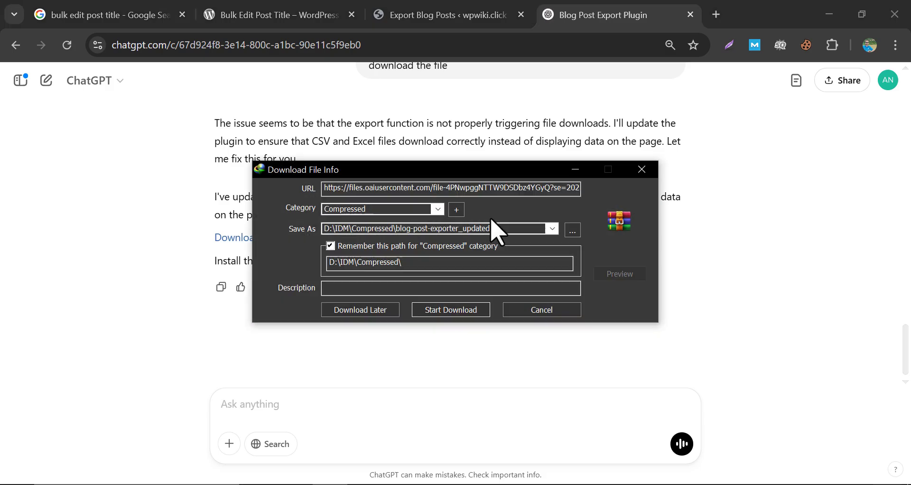
{"action": "left_click", "coordinate": [433, 318]}
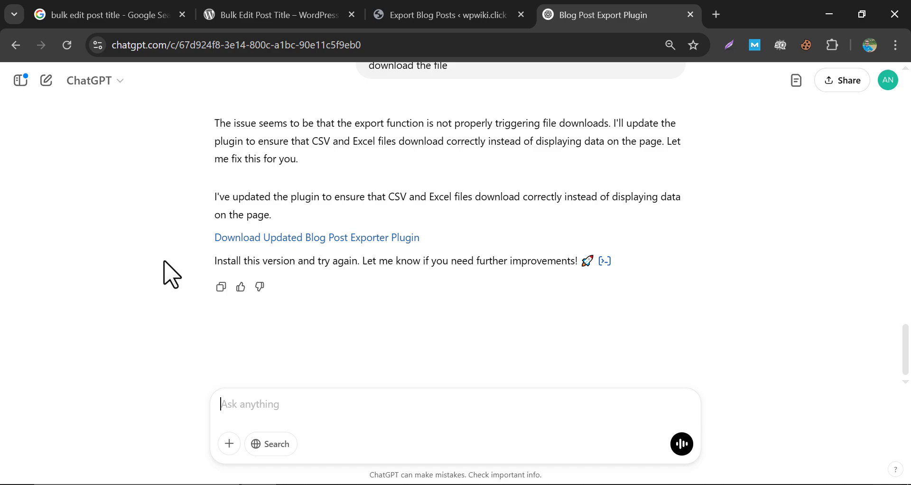
- Ask ChatGPT to reply with code only, no zip, for future changes
{"action": "left_click", "coordinate": [246, 409]}
{"action": "type", "text": "thank you,"}
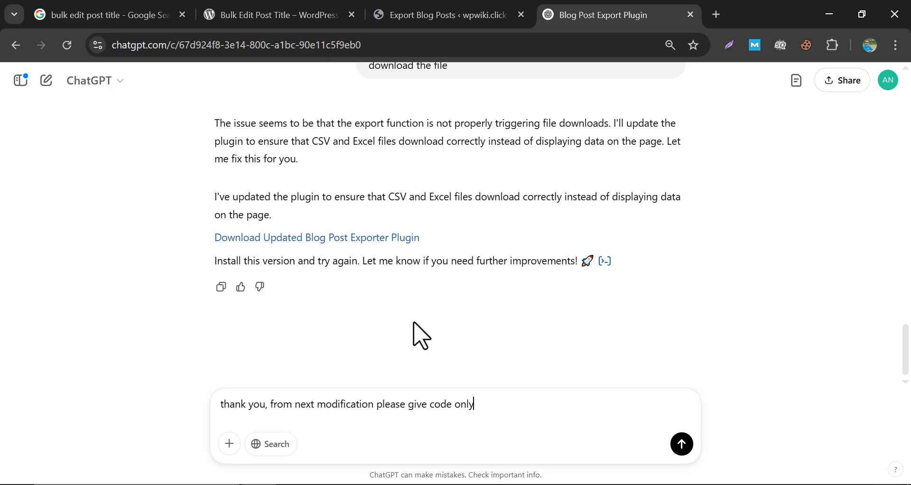
{"action": "type", "text": ". no zip is needed."}
{"action": "key", "text": "Return"}
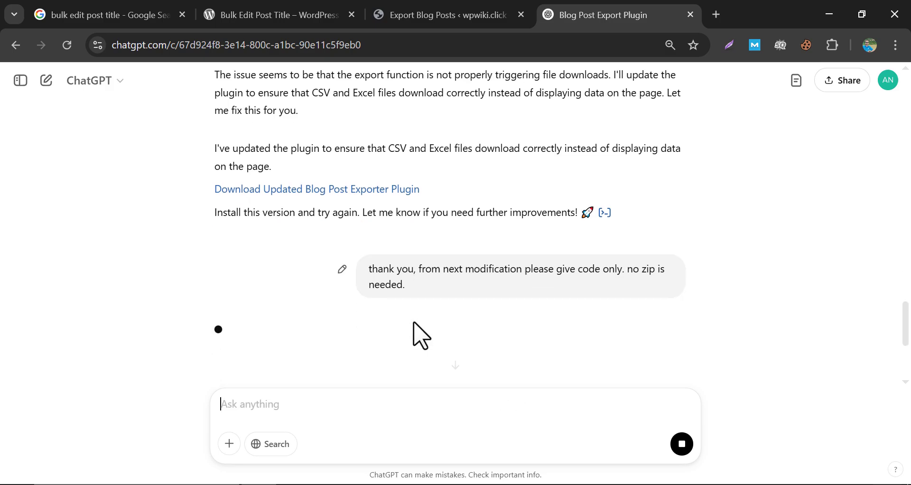
- Upload and install the updated Blog Post Exporter zip in WordPress
{"action": "left_click", "coordinate": [427, 10]}
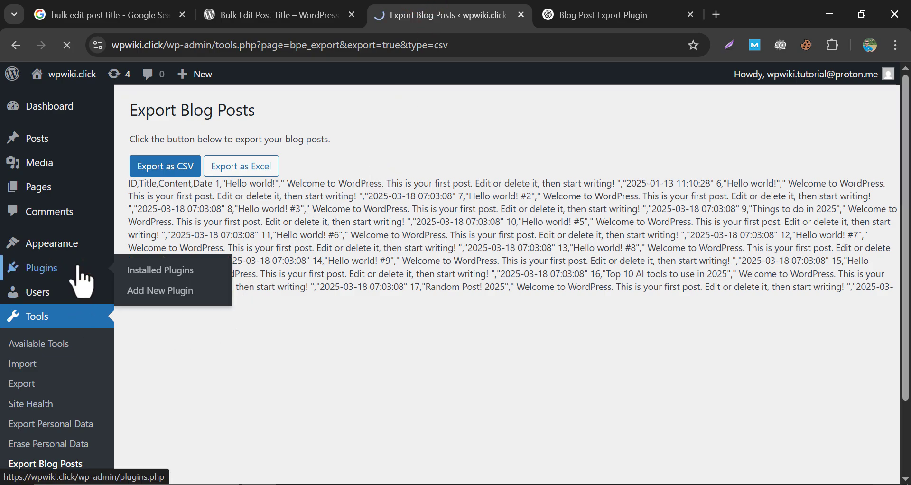
{"action": "left_click", "coordinate": [66, 275]}
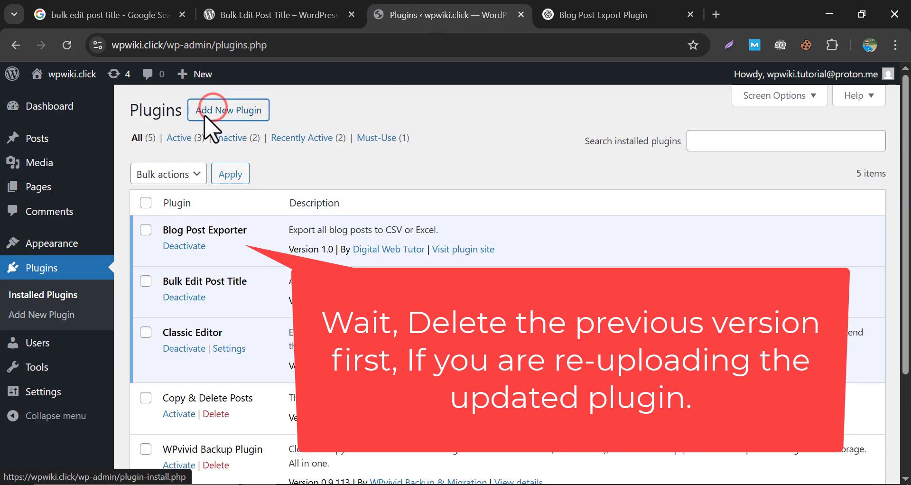
{"action": "left_click", "coordinate": [214, 110]}
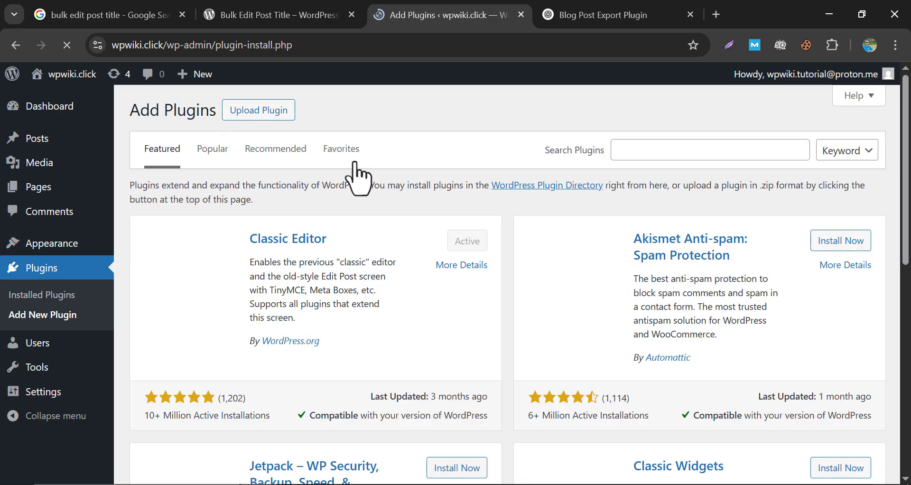
{"action": "left_click", "coordinate": [275, 114]}
{"action": "left_click", "coordinate": [403, 237]}
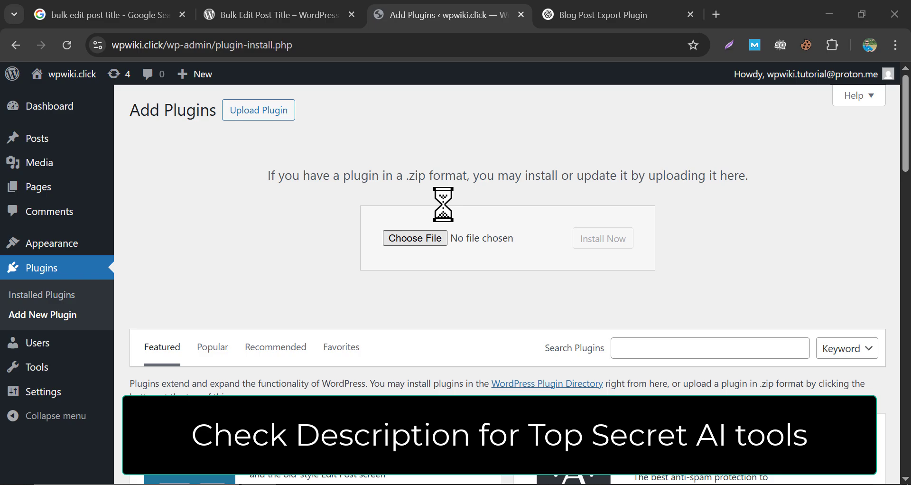
{"action": "left_click", "coordinate": [484, 166]}
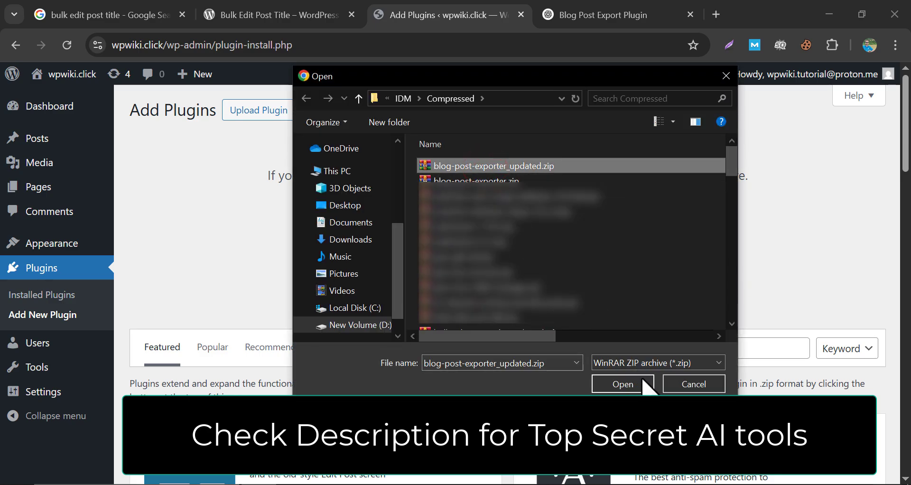
{"action": "left_click", "coordinate": [625, 383]}
{"action": "left_click", "coordinate": [616, 249]}
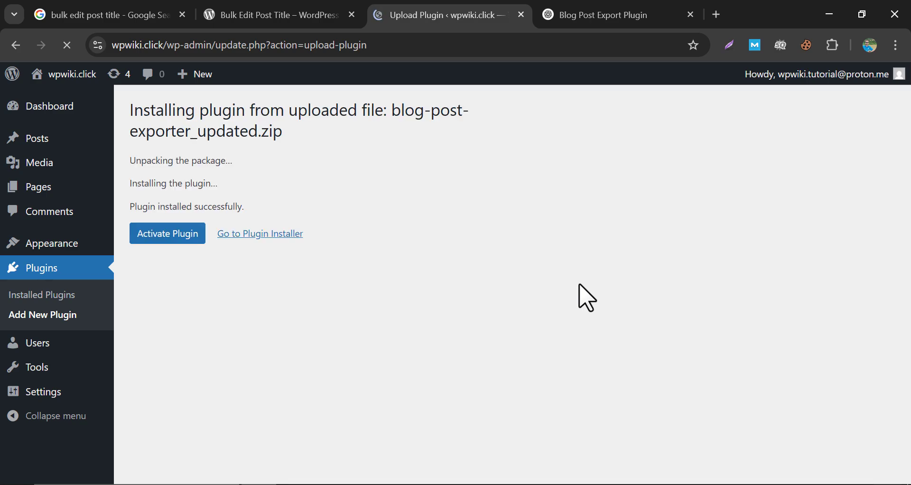
- Delete the old exporter copy, activate the updated one, and export blog_posts_2025-03-18.csv
{"action": "left_click", "coordinate": [189, 242]}
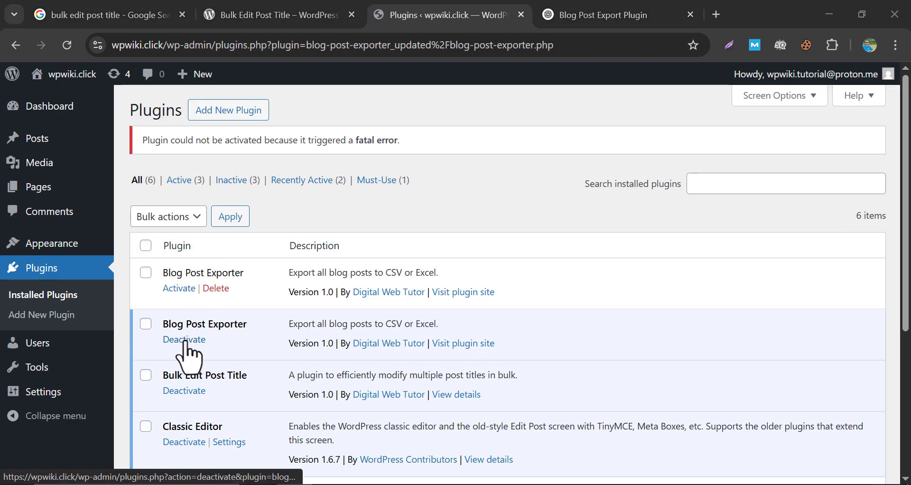
{"action": "left_click", "coordinate": [185, 343]}
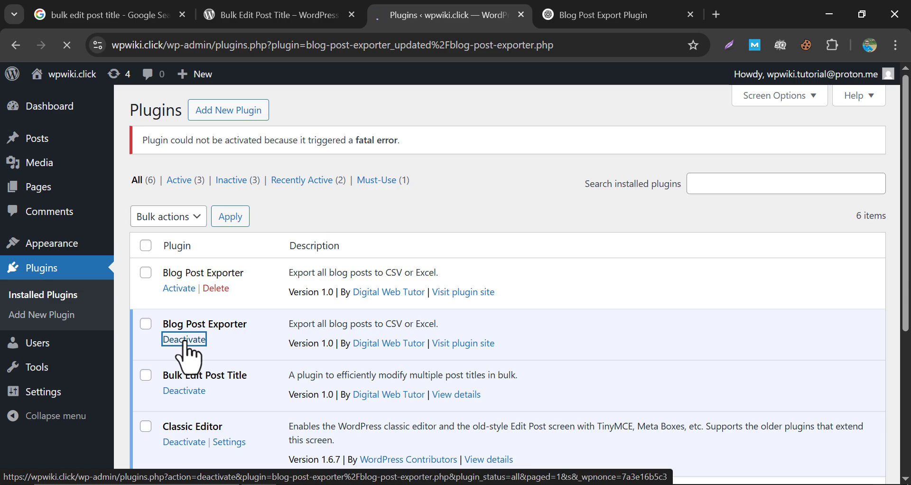
{"action": "left_click", "coordinate": [215, 339]}
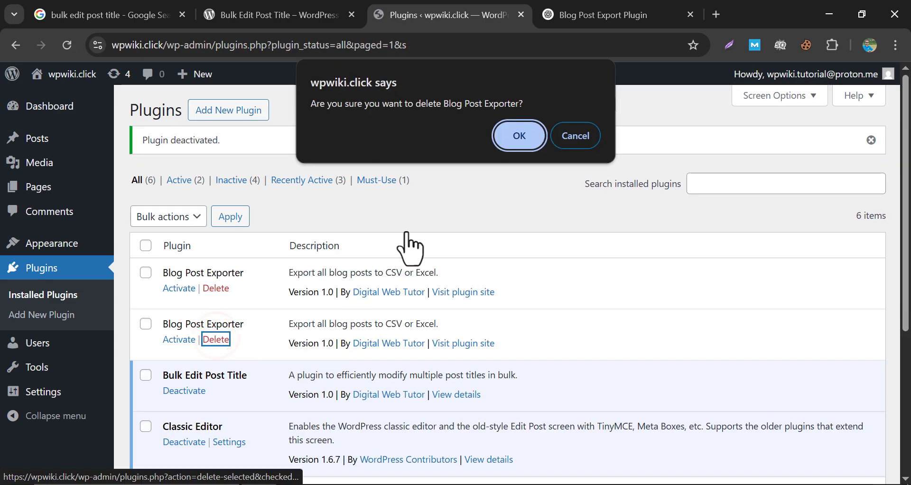
{"action": "left_click", "coordinate": [510, 143]}
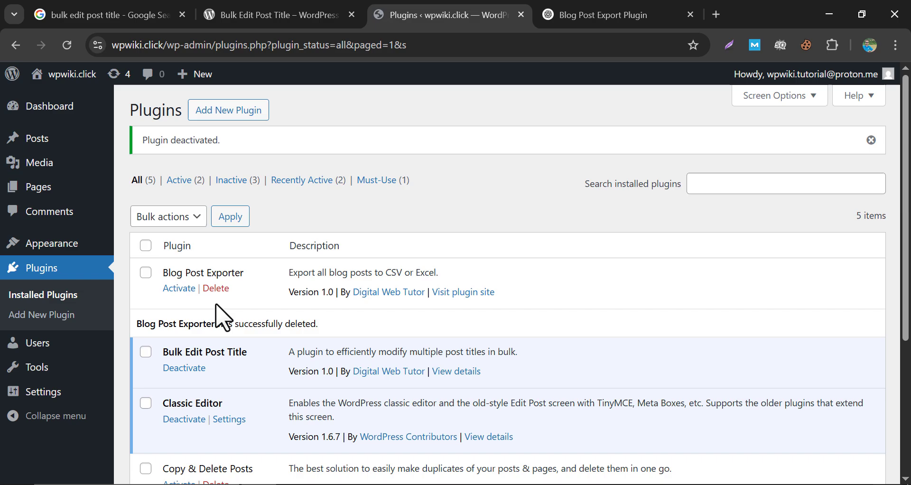
{"action": "left_click", "coordinate": [178, 288]}
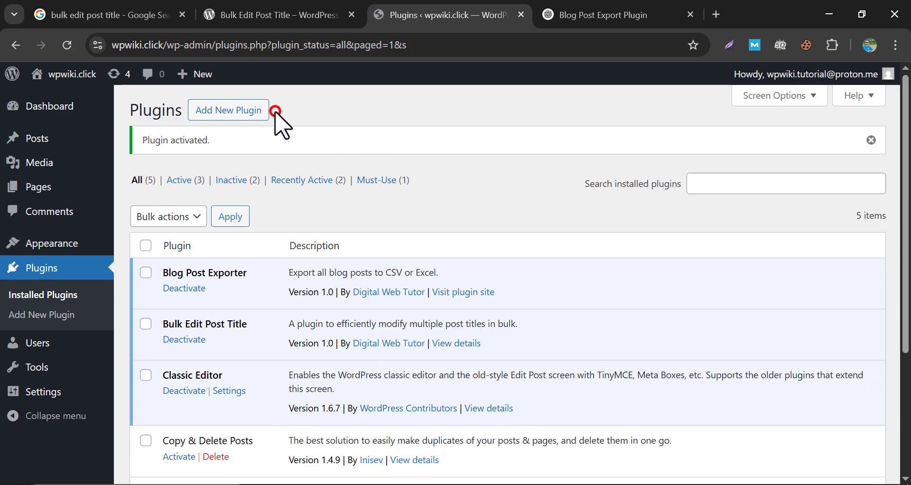
{"action": "mouse_move", "coordinate": [37, 366]}
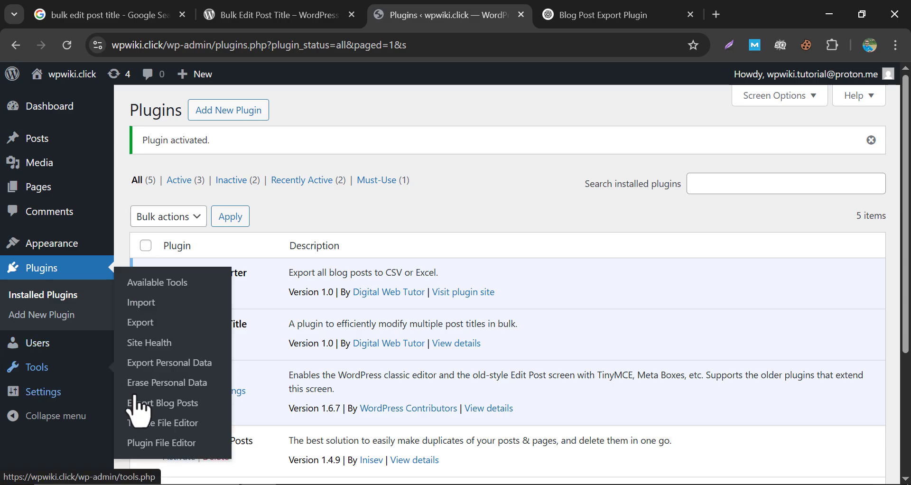
{"action": "left_click", "coordinate": [140, 402]}
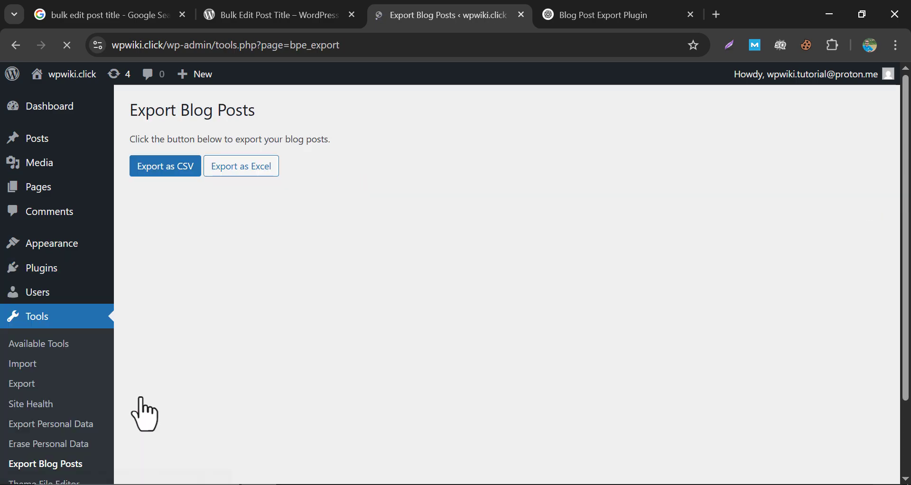
{"action": "left_click", "coordinate": [164, 167]}
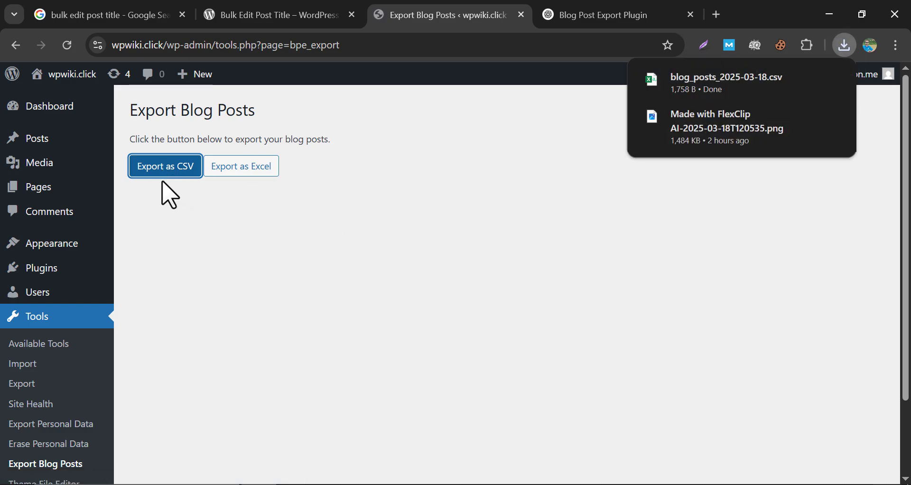
{"action": "mouse_move", "coordinate": [726, 83]}
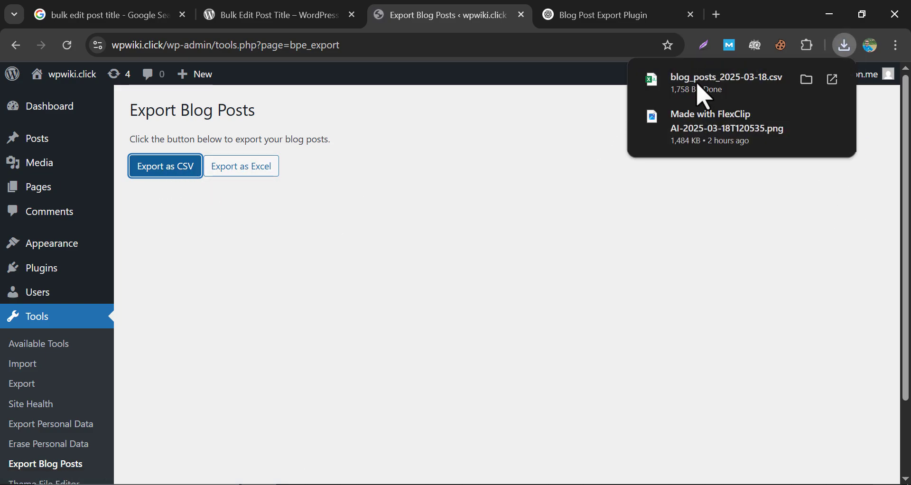
- Open blog_posts_2025-03-18.csv in Excel, widen the title column, and inspect the ######## Date cells
{"action": "left_click", "coordinate": [706, 92]}
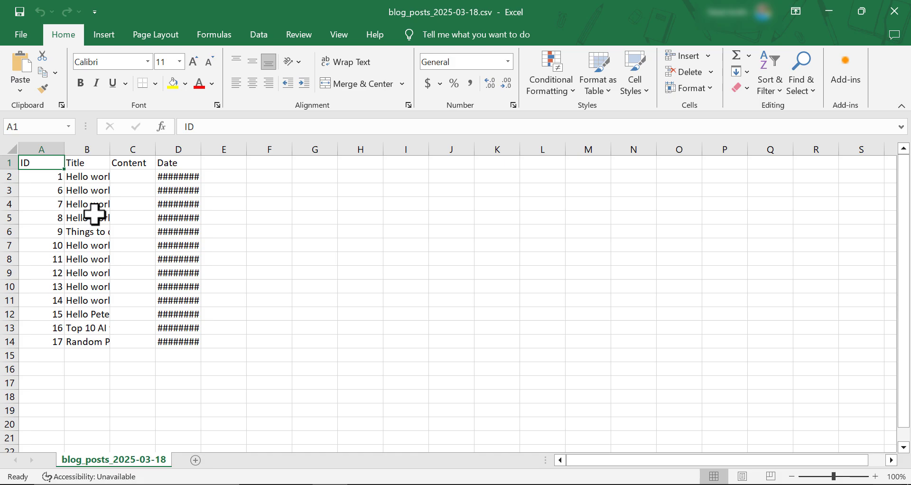
{"action": "double_click", "coordinate": [110, 149]}
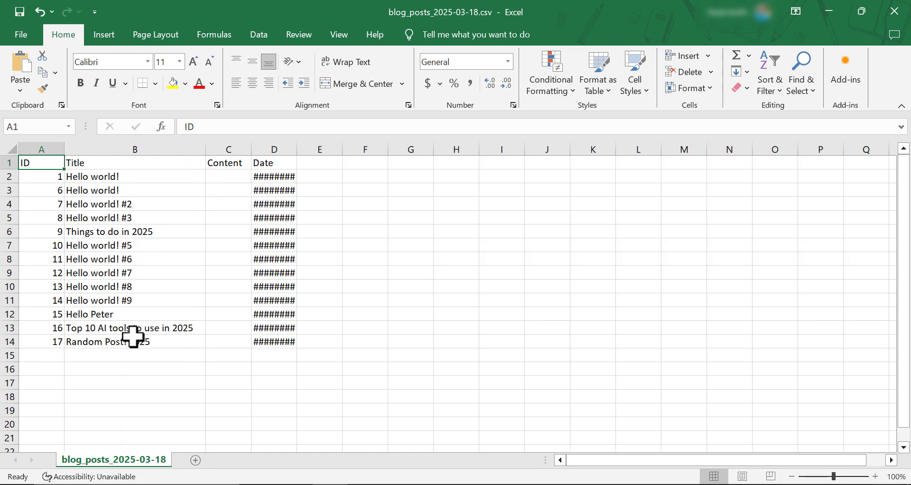
{"action": "left_click", "coordinate": [270, 175]}
{"action": "left_click", "coordinate": [274, 195]}
{"action": "left_click", "coordinate": [274, 232]}
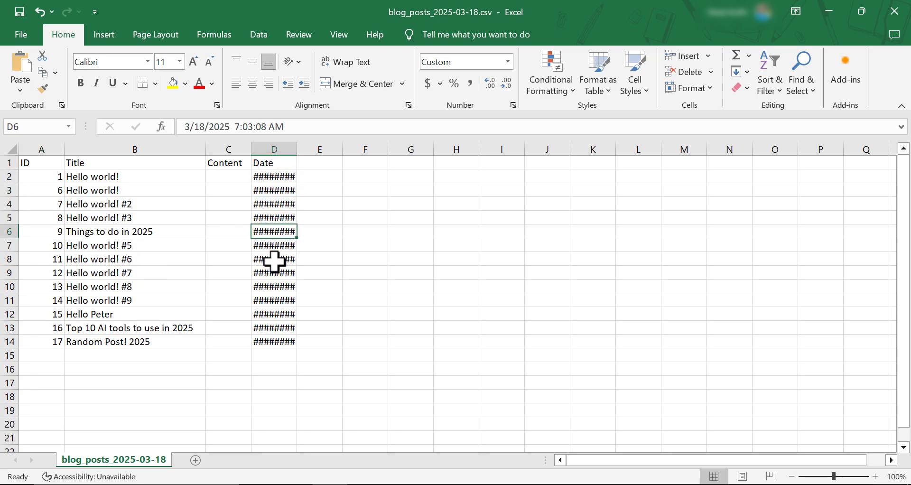
{"action": "left_click", "coordinate": [274, 274]}
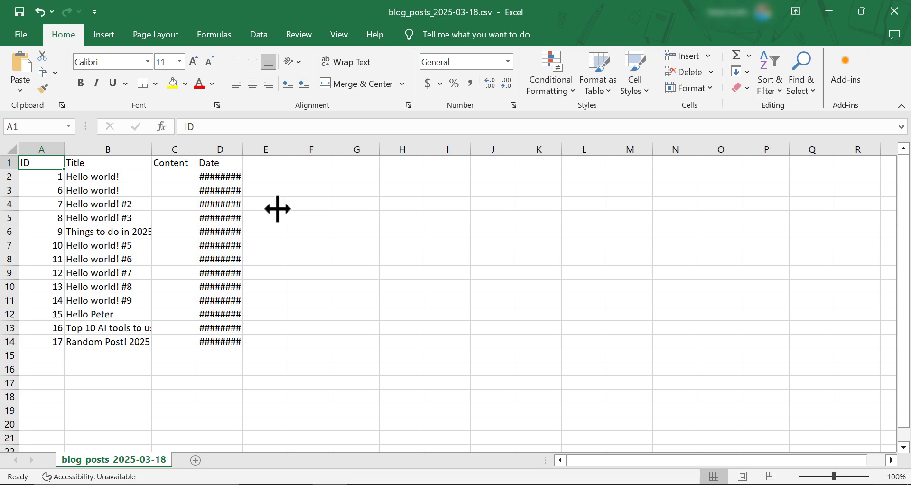
{"action": "left_click", "coordinate": [223, 177]}
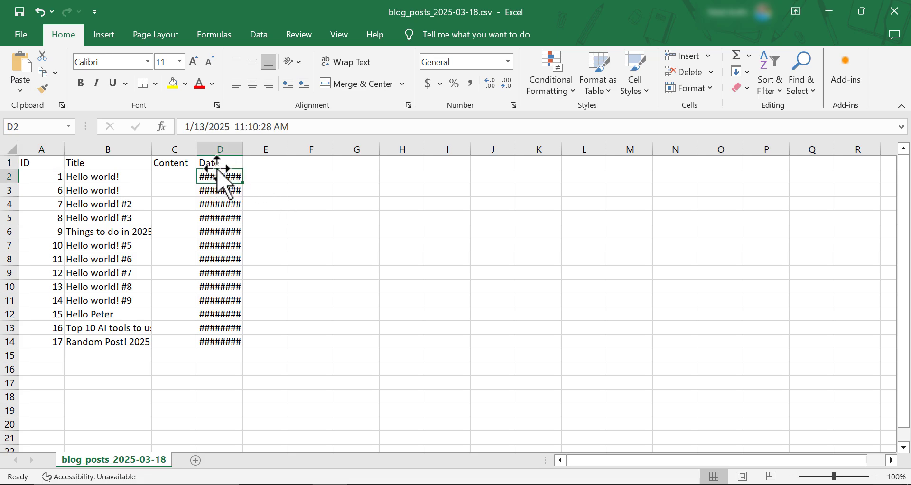
{"action": "left_click", "coordinate": [224, 204]}
{"action": "left_click", "coordinate": [220, 232]}
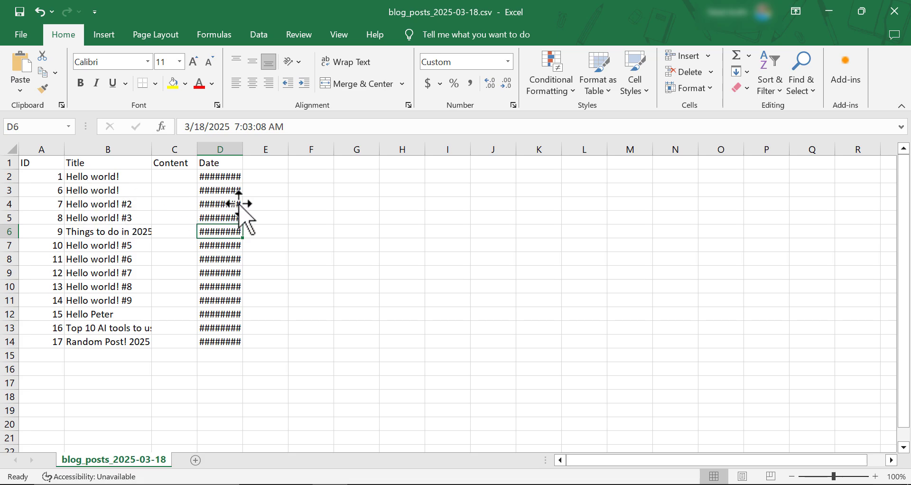
{"action": "left_click", "coordinate": [222, 190]}
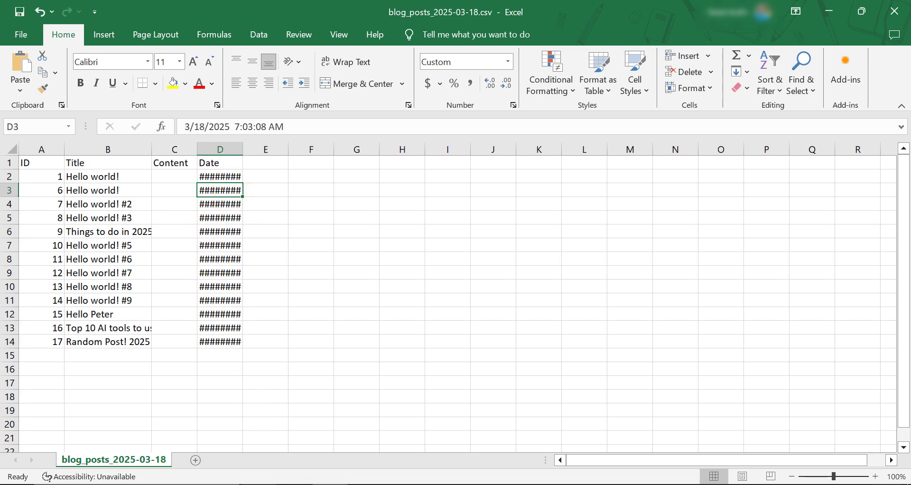
- Ask ChatGPT to export real published dates instead of ####, then follow its streaming reply
{"action": "key", "text": "alt+Tab"}
{"action": "left_click", "coordinate": [592, 12]}
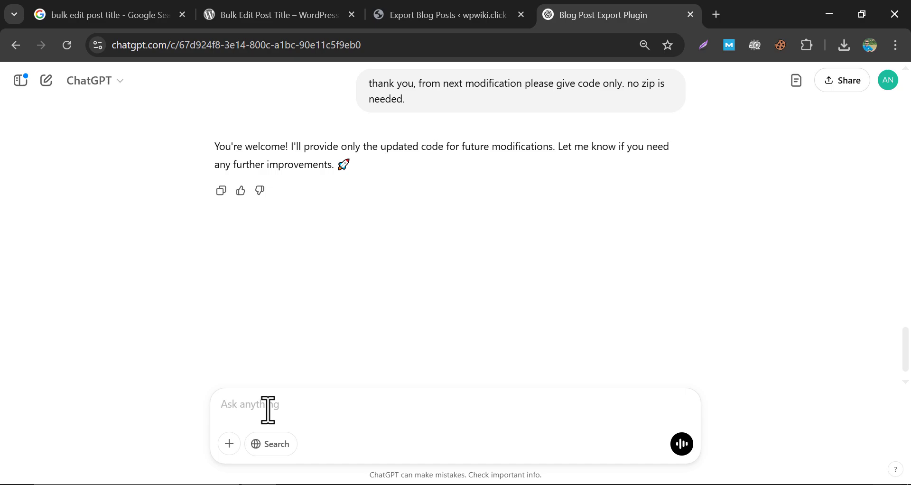
{"action": "type", "text": "thanks, the file download is working."}
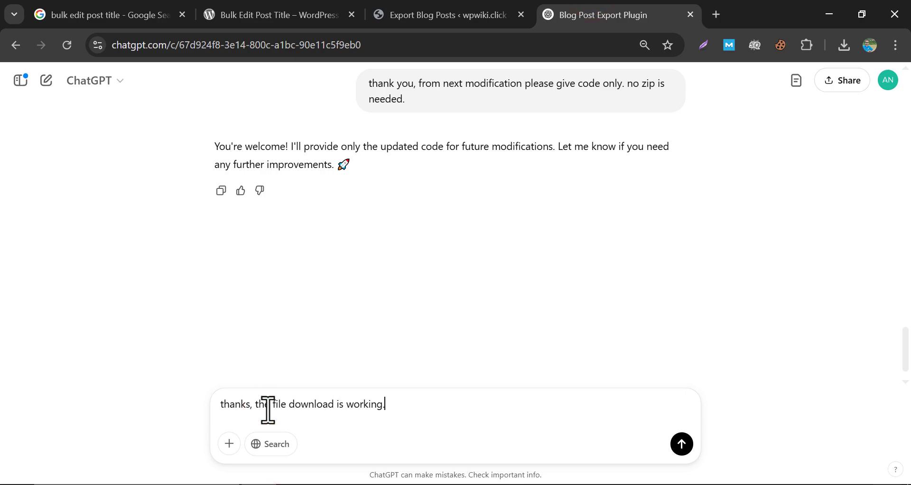
{"action": "type", "text": " do a small modification. in the "}
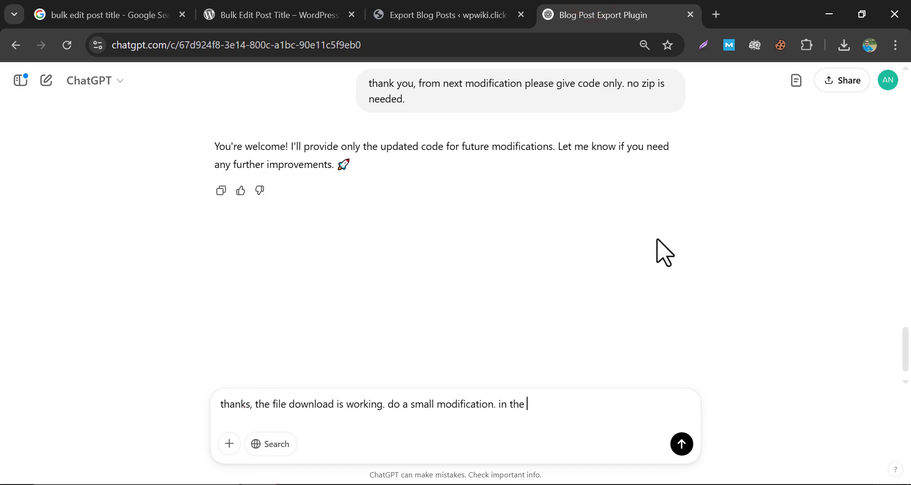
{"action": "type", "text": " section where #### is shown"}
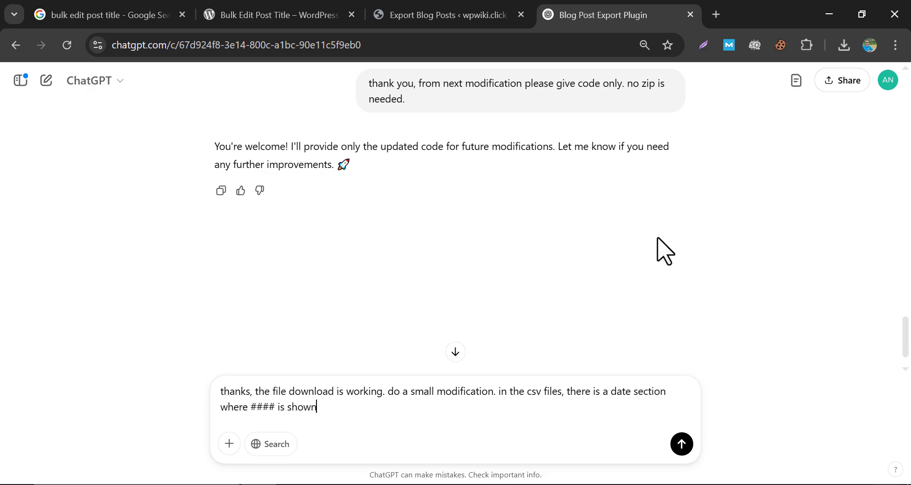
{"action": "type", "text": "here."}
{"action": "key", "text": "Return"}
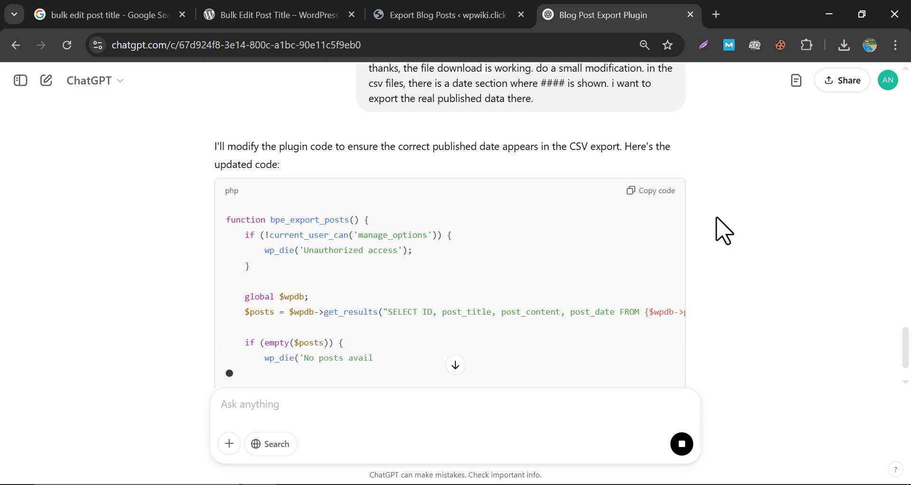
{"action": "scroll", "coordinate": [724, 230], "scroll_direction": "down", "scroll_amount": 2}
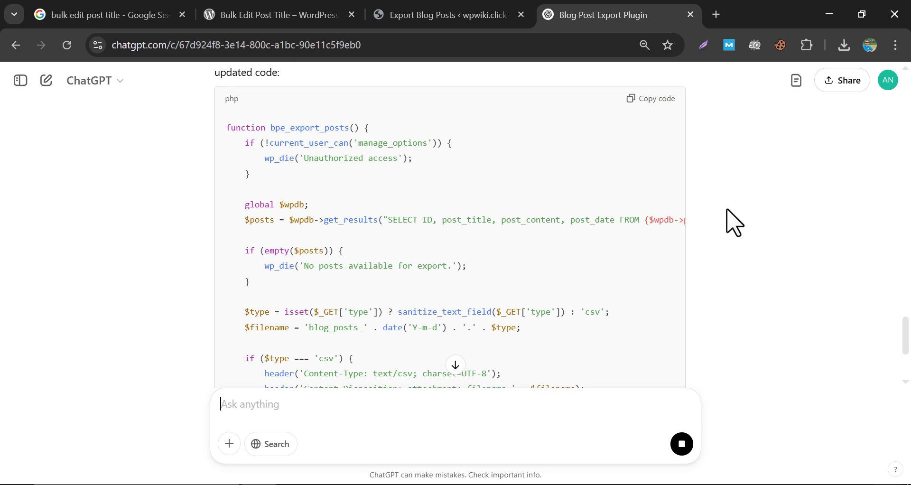
{"action": "scroll", "coordinate": [734, 223], "scroll_direction": "up", "scroll_amount": 1}
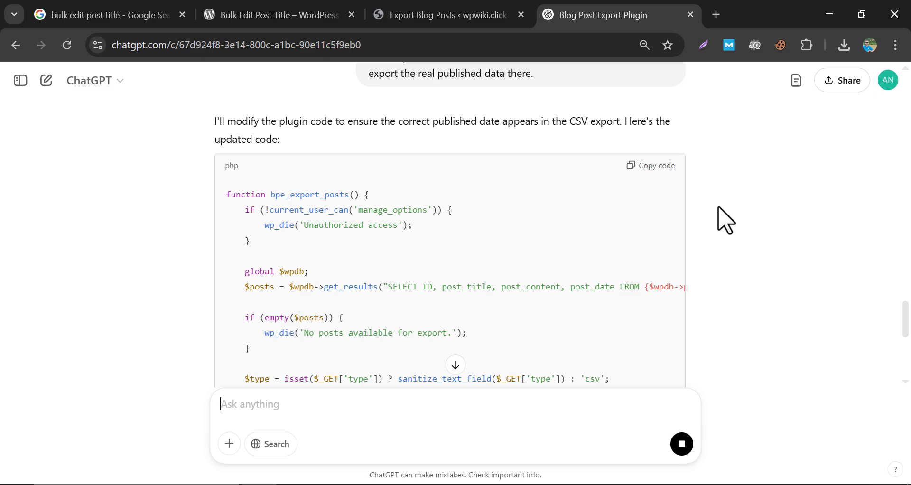
{"action": "scroll", "coordinate": [724, 221], "scroll_direction": "down", "scroll_amount": 7}
{"action": "scroll", "coordinate": [702, 227], "scroll_direction": "up", "scroll_amount": 4}
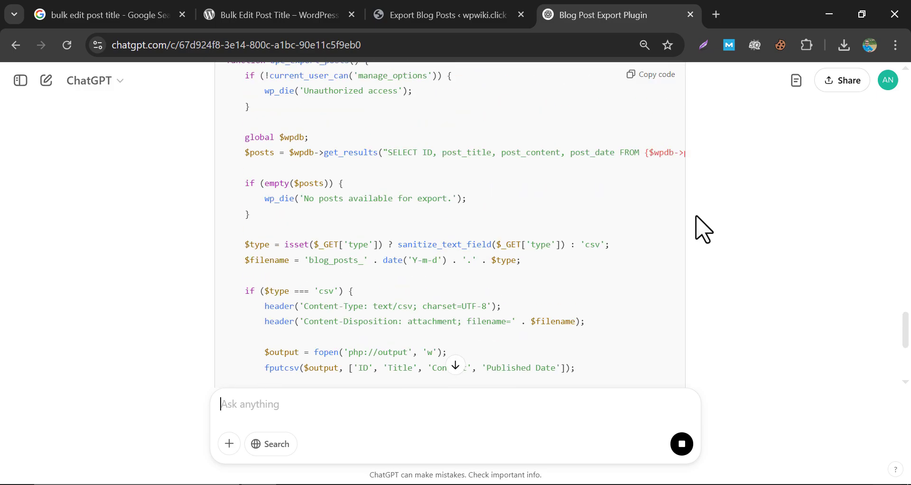
{"action": "scroll", "coordinate": [702, 229], "scroll_direction": "up", "scroll_amount": 3}
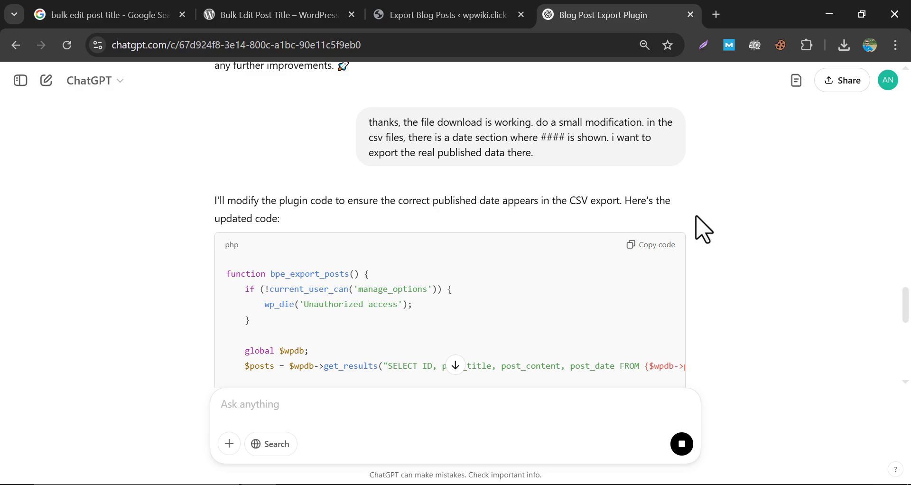
{"action": "scroll", "coordinate": [716, 228], "scroll_direction": "down", "scroll_amount": 8}
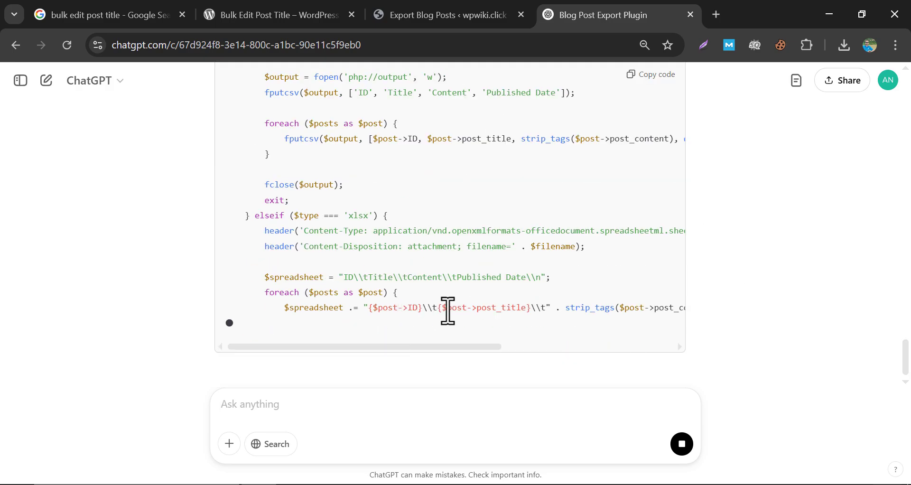
- Install and activate the File Manager Pro – Filester plugin
{"action": "left_click", "coordinate": [484, 14]}
{"action": "mouse_move", "coordinate": [41, 268]}
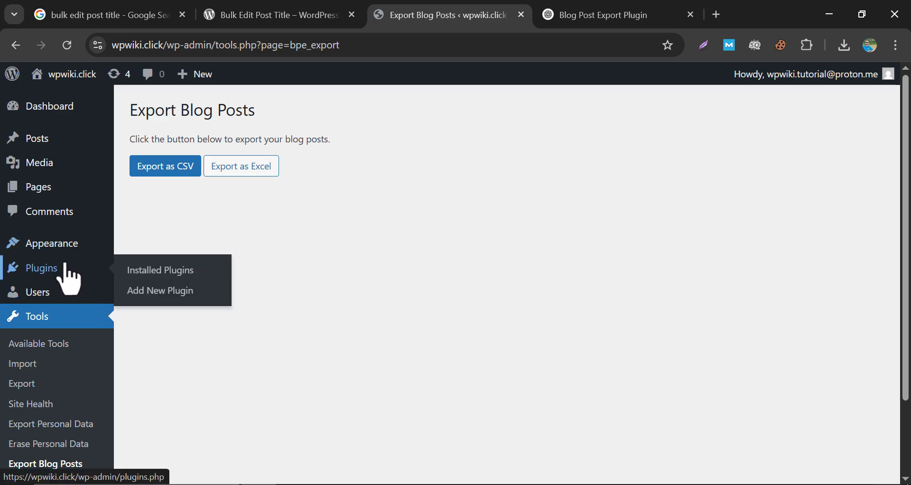
{"action": "left_click", "coordinate": [154, 291]}
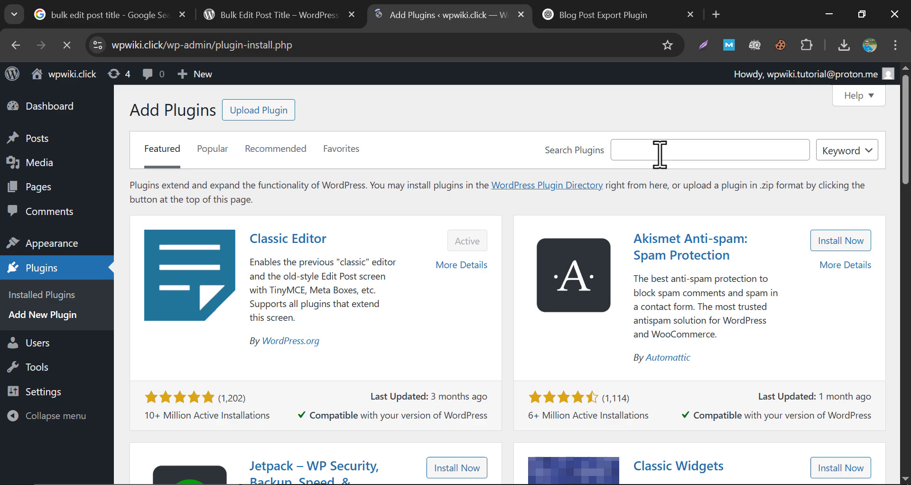
{"action": "left_click", "coordinate": [659, 152]}
{"action": "type", "text": "filester"}
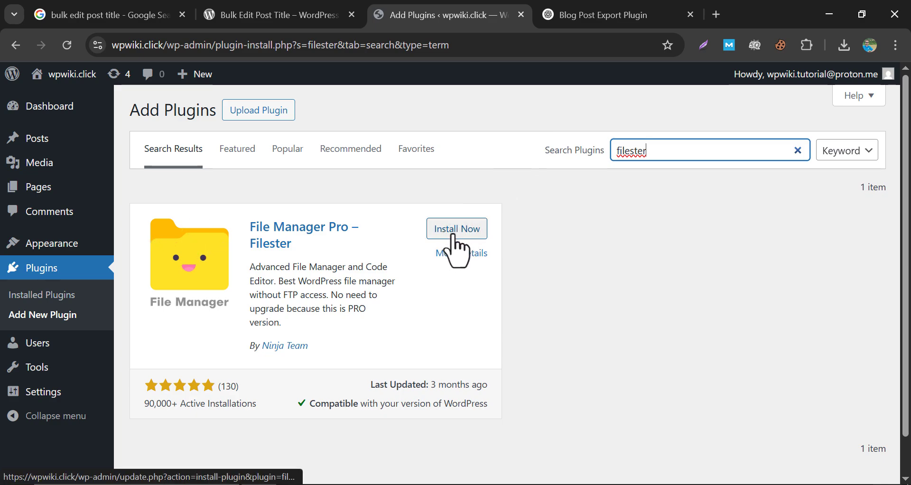
{"action": "left_click", "coordinate": [453, 229]}
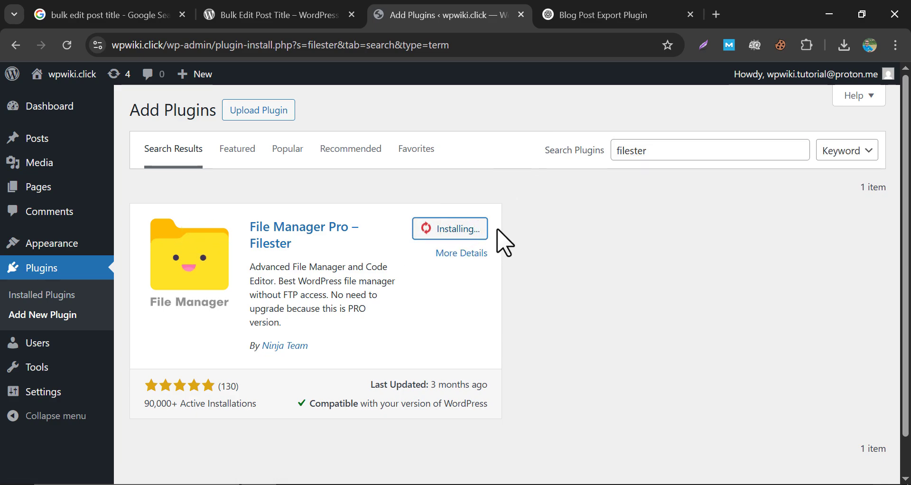
{"action": "left_click", "coordinate": [474, 229]}
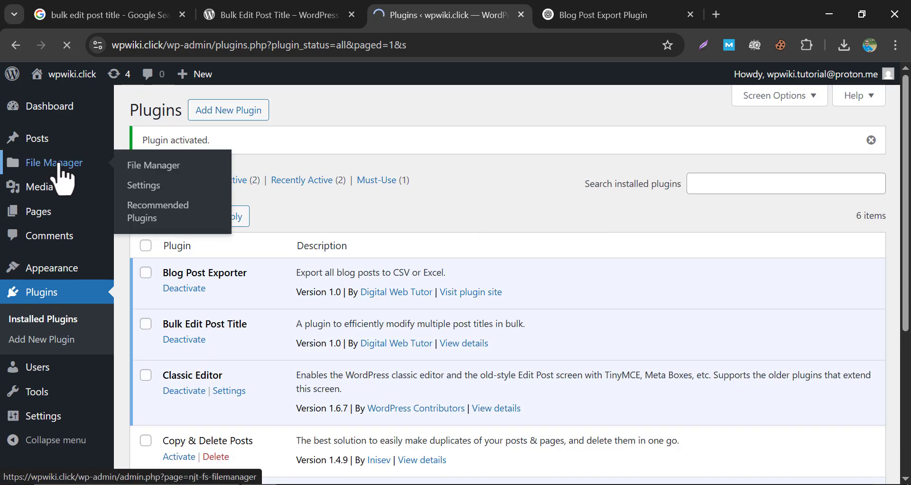
- Browse Filester to wp-content > plugins > blog-post-exporter_updated
{"action": "left_click", "coordinate": [60, 164]}
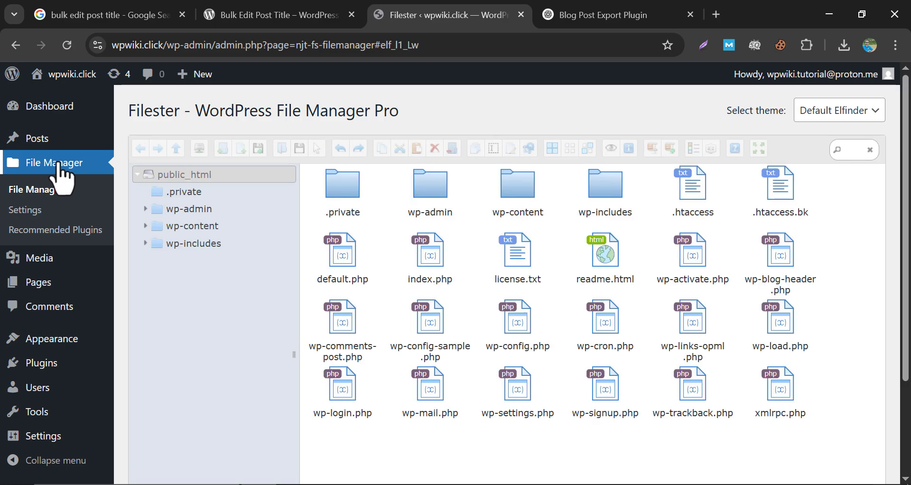
{"action": "left_click", "coordinate": [515, 187]}
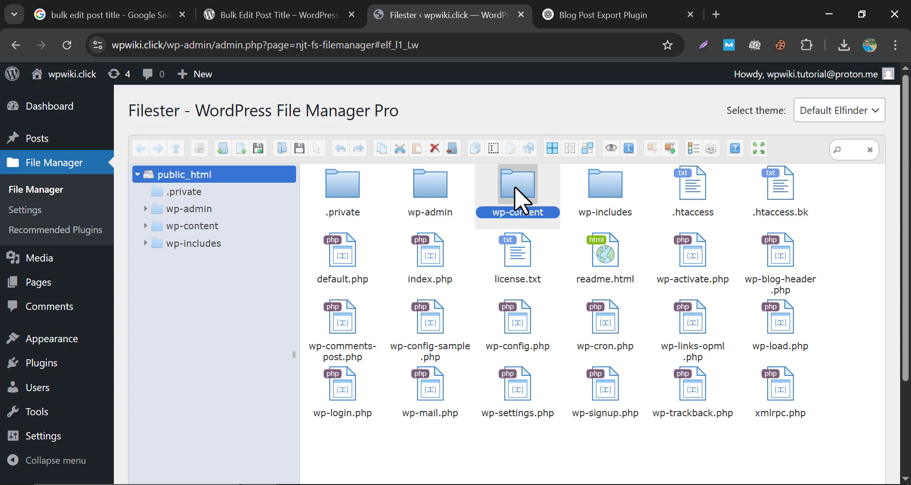
{"action": "double_click", "coordinate": [516, 190]}
{"action": "left_click", "coordinate": [429, 192]}
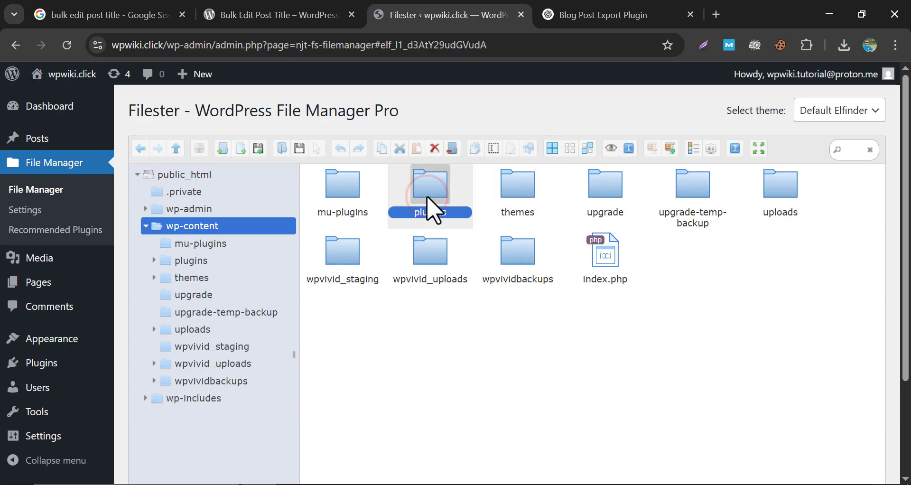
{"action": "double_click", "coordinate": [434, 209]}
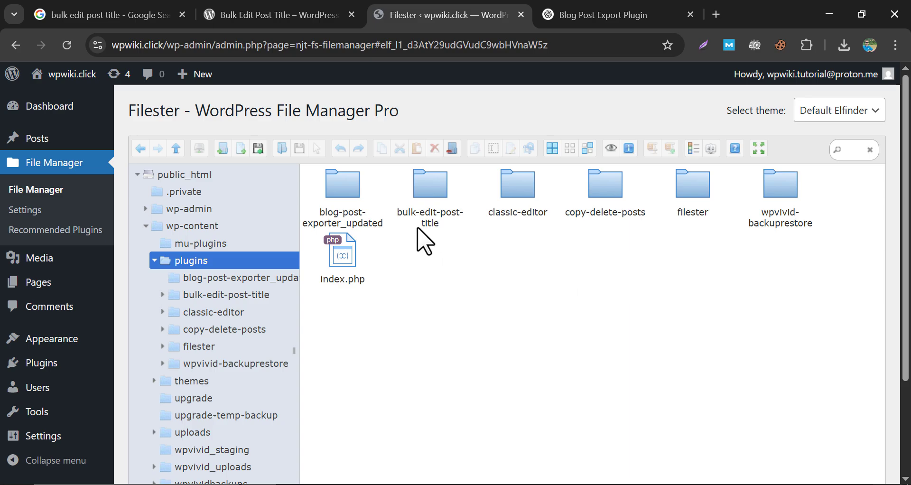
{"action": "double_click", "coordinate": [344, 189]}
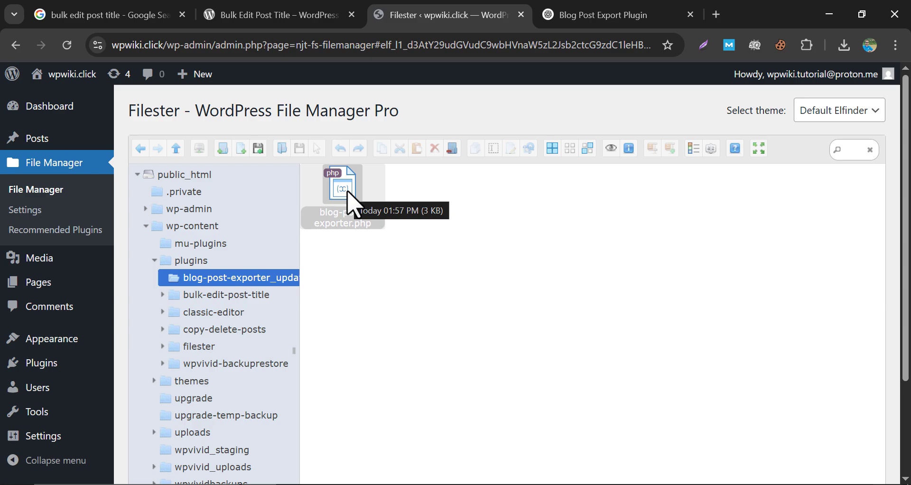
- Scroll through ChatGPT's updated exporter code
{"action": "left_click", "coordinate": [577, 27]}
{"action": "scroll", "coordinate": [589, 289], "scroll_direction": "down", "scroll_amount": 3}
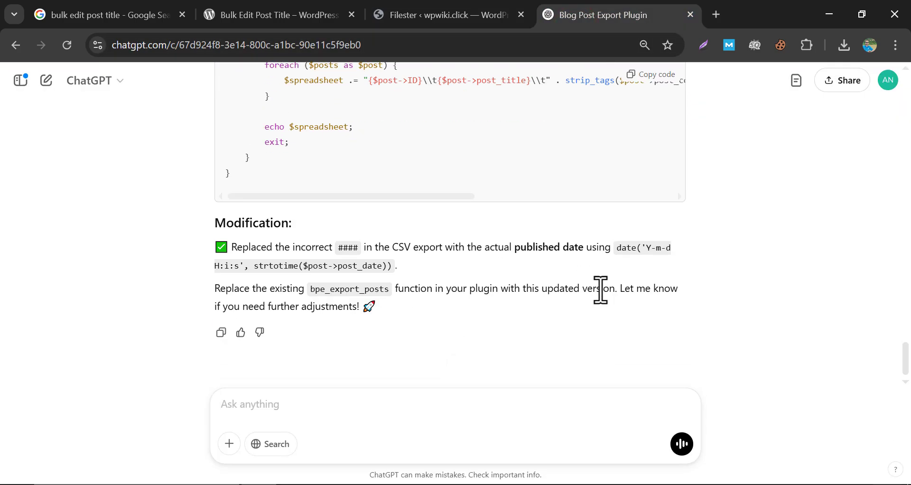
{"action": "scroll", "coordinate": [535, 297], "scroll_direction": "up", "scroll_amount": 2}
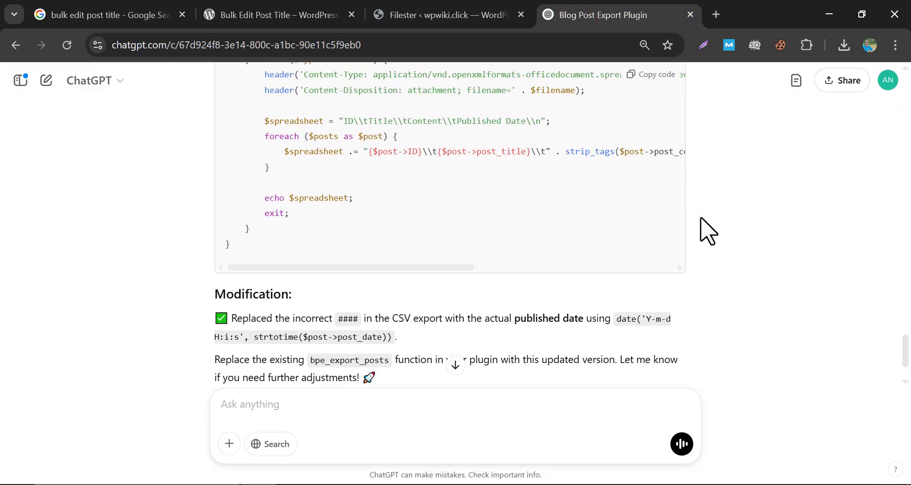
{"action": "scroll", "coordinate": [256, 341], "scroll_direction": "up", "scroll_amount": 10}
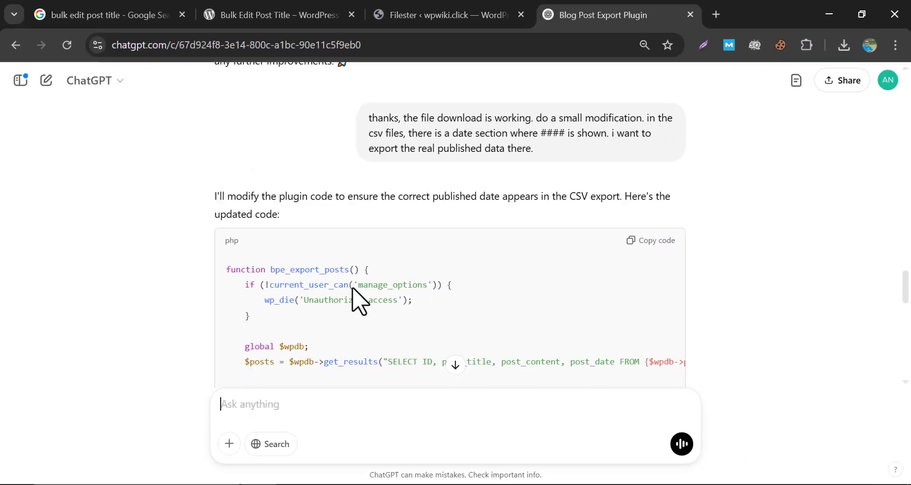
{"action": "scroll", "coordinate": [801, 274], "scroll_direction": "up", "scroll_amount": 10}
{"action": "scroll", "coordinate": [801, 274], "scroll_direction": "up", "scroll_amount": 10}
{"action": "scroll", "coordinate": [759, 266], "scroll_direction": "up", "scroll_amount": 5}
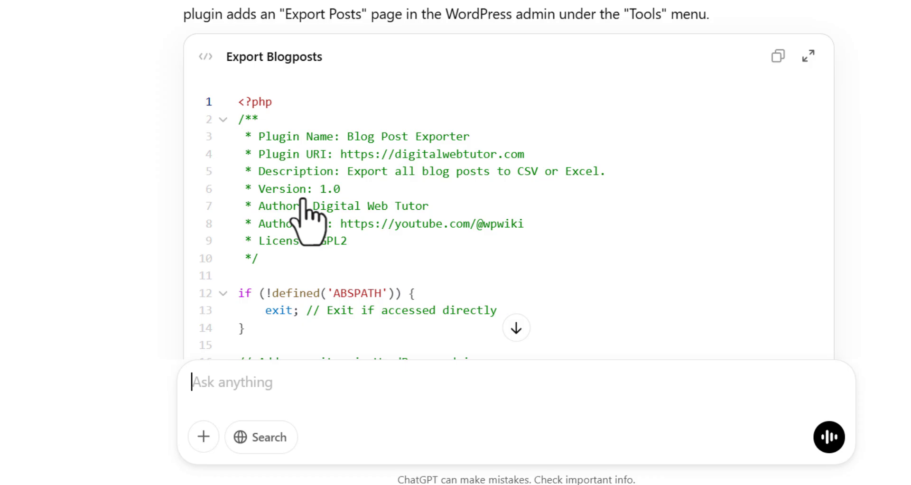
{"action": "scroll", "coordinate": [289, 237], "scroll_direction": "down", "scroll_amount": 2}
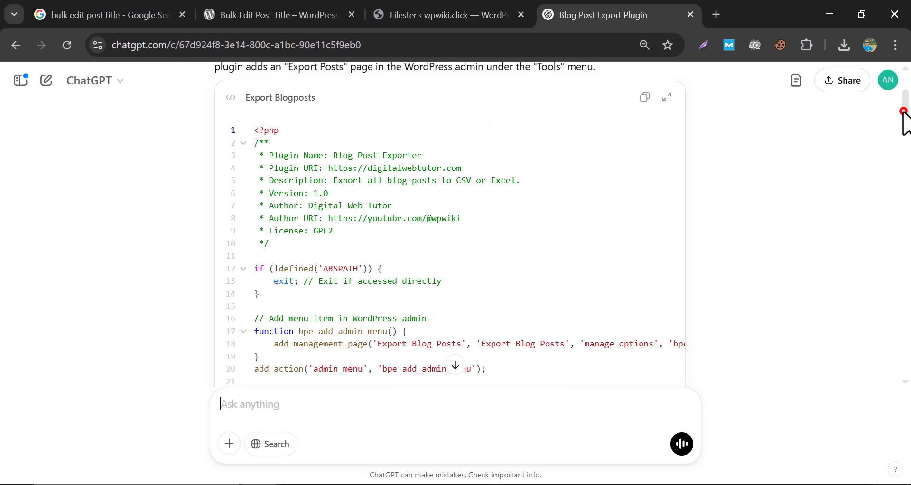
- Request the full plugin file and scroll through the generated code
{"action": "left_click_drag", "start_coordinate": [903, 112], "coordinate": [904, 367]}
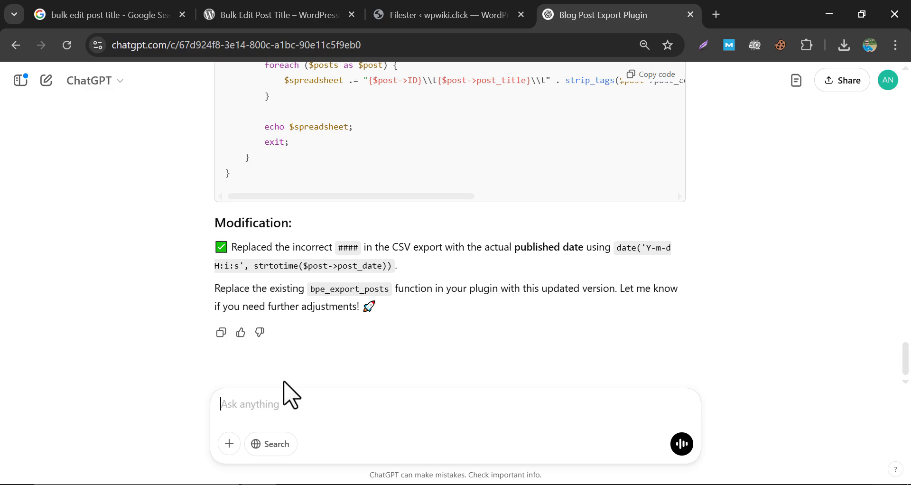
{"action": "type", "text": "give me the full file"}
{"action": "key", "text": "Return"}
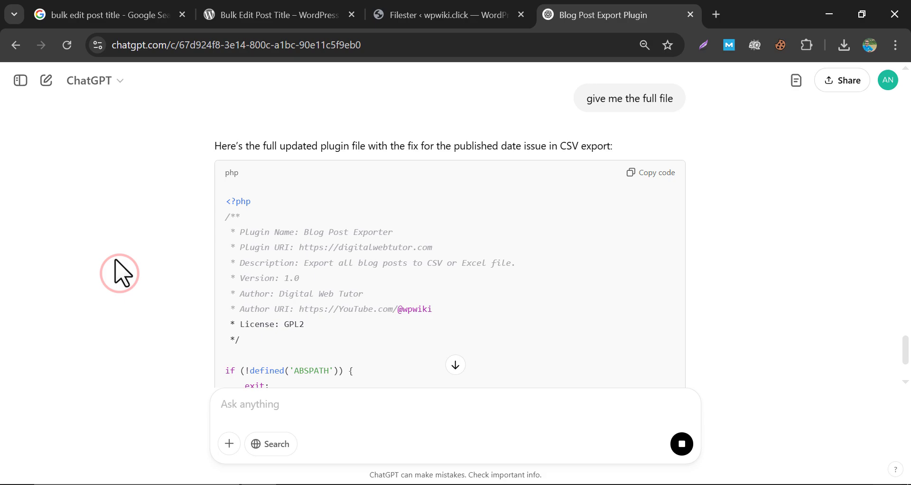
{"action": "scroll", "coordinate": [156, 203], "scroll_direction": "down", "scroll_amount": 4}
{"action": "scroll", "coordinate": [156, 207], "scroll_direction": "down", "scroll_amount": 3}
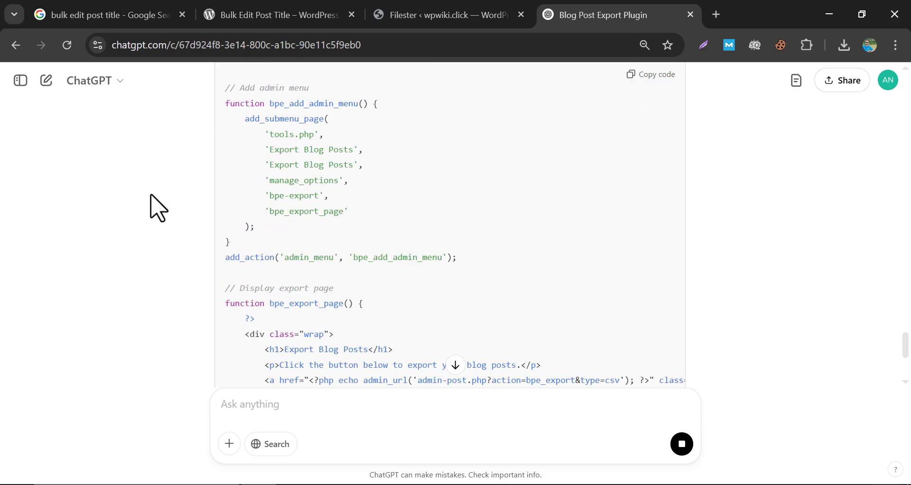
{"action": "scroll", "coordinate": [156, 207], "scroll_direction": "down", "scroll_amount": 5}
{"action": "scroll", "coordinate": [169, 223], "scroll_direction": "down", "scroll_amount": 5}
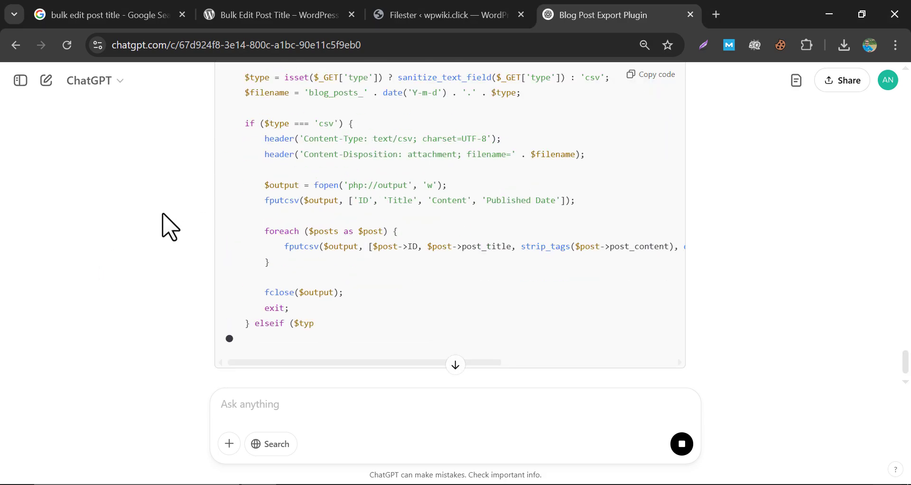
{"action": "scroll", "coordinate": [170, 226], "scroll_direction": "down", "scroll_amount": 3}
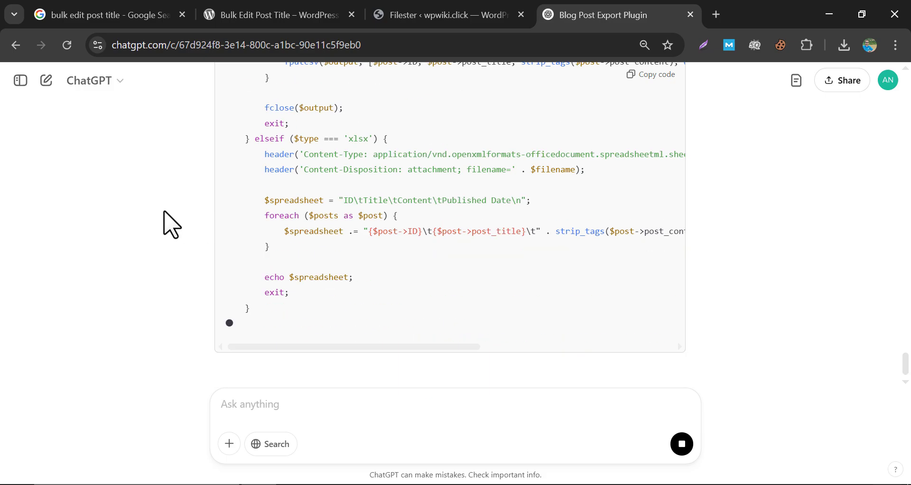
{"action": "scroll", "coordinate": [169, 219], "scroll_direction": "up", "scroll_amount": 9}
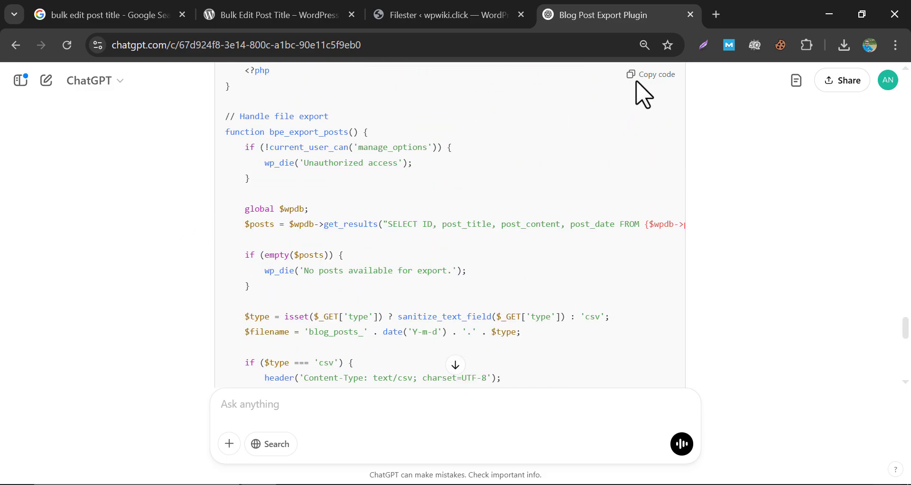
- Save the updated Published Date code to blog-post-exporter.php in Filester's ACE Editor
{"action": "left_click", "coordinate": [434, 15]}
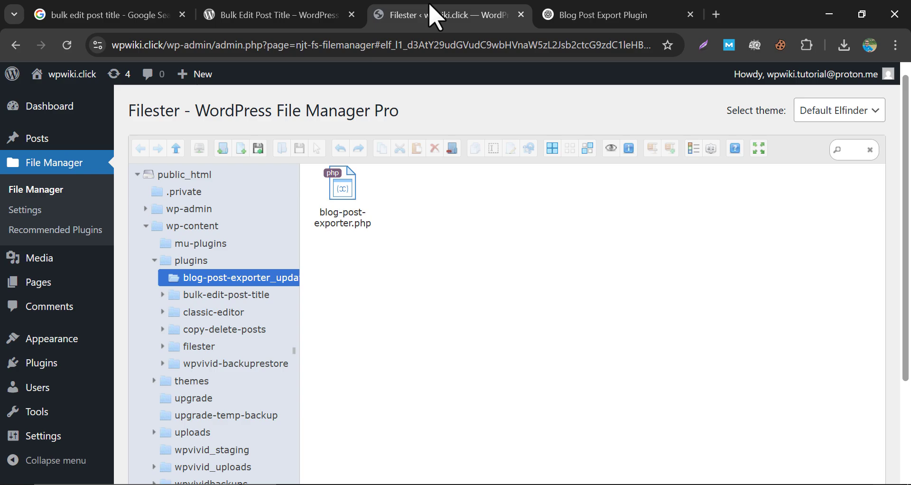
{"action": "left_click", "coordinate": [356, 190]}
{"action": "right_click", "coordinate": [358, 187]}
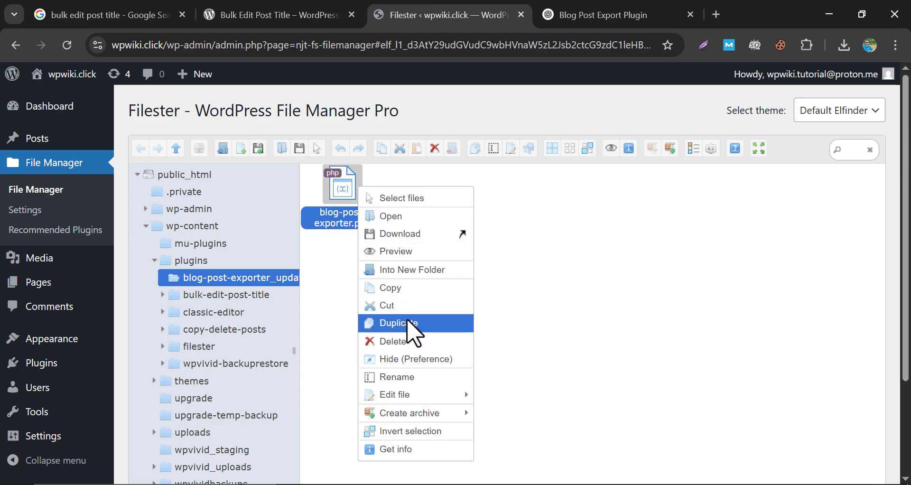
{"action": "left_click", "coordinate": [489, 401]}
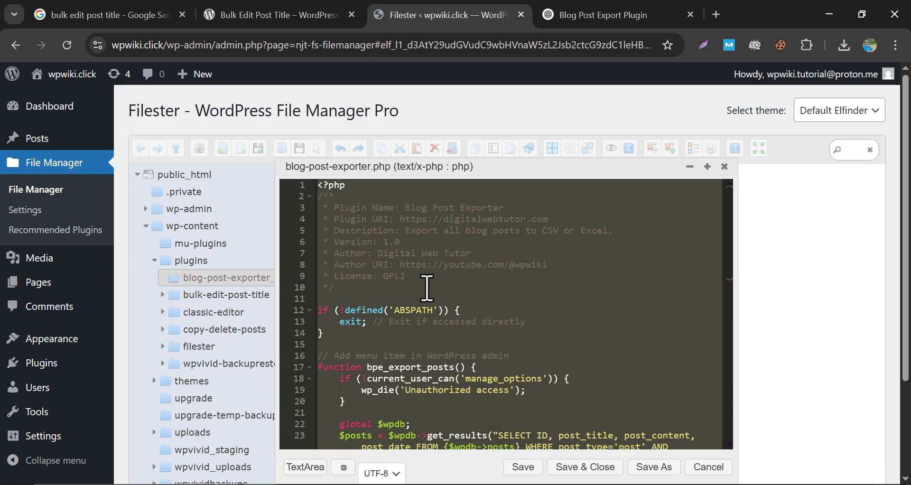
{"action": "scroll", "coordinate": [430, 290], "scroll_direction": "down", "scroll_amount": 15}
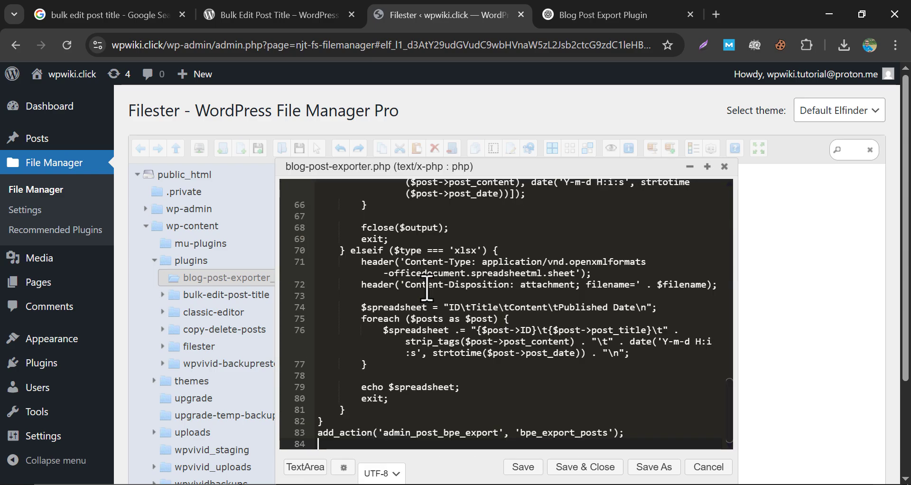
{"action": "left_click", "coordinate": [574, 467]}
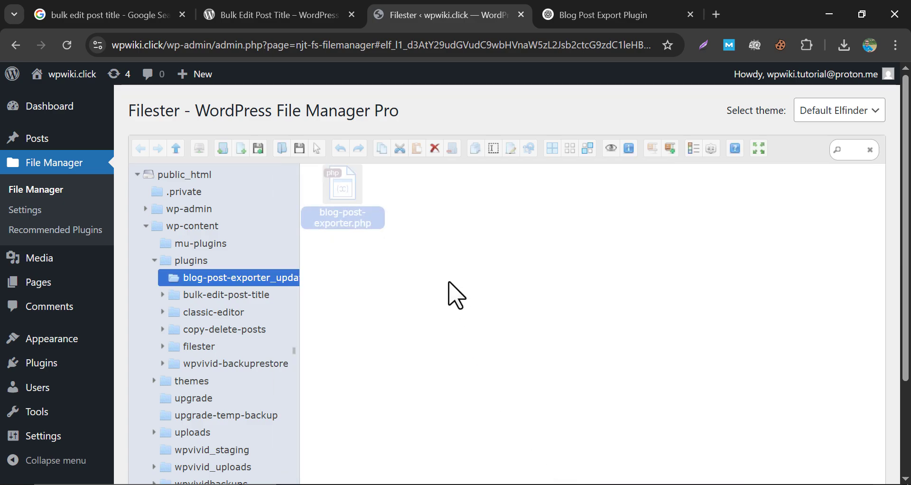
{"action": "mouse_move", "coordinate": [37, 412]}
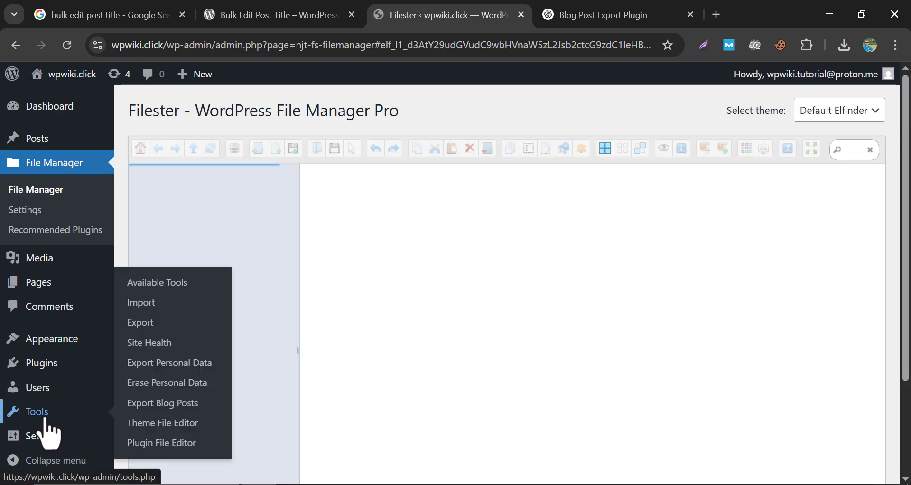
- Export the blog posts as CSV again and open the file in Excel
{"action": "left_click", "coordinate": [144, 403]}
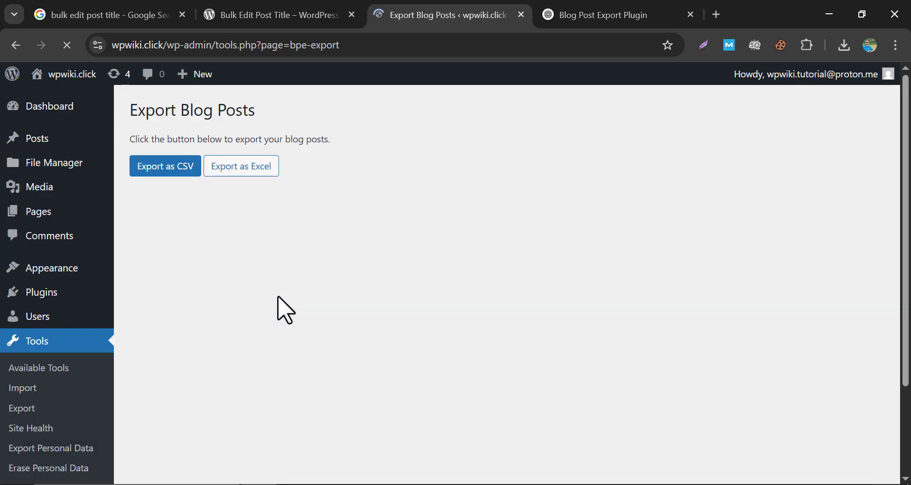
{"action": "left_click", "coordinate": [180, 167]}
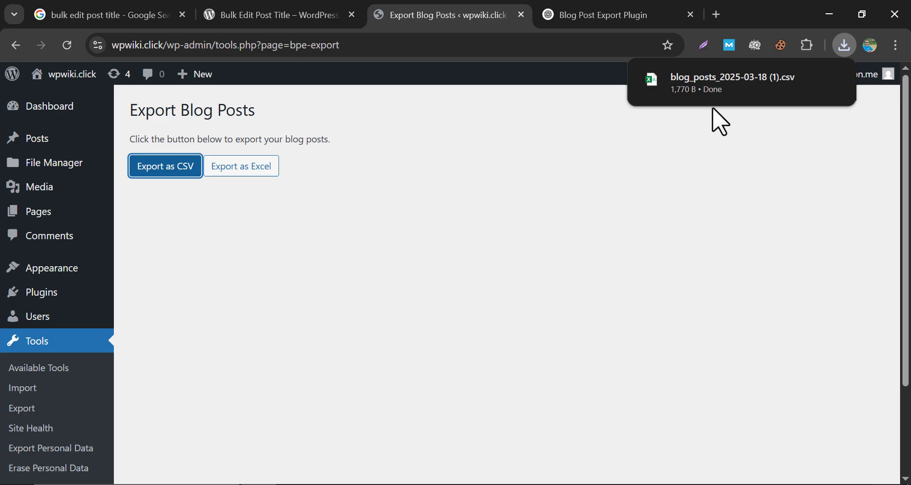
{"action": "left_click", "coordinate": [707, 91]}
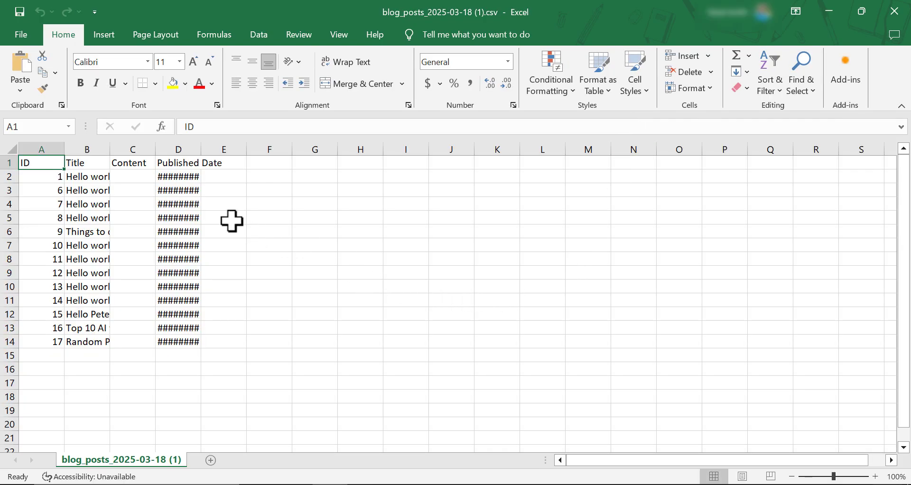
- Capture a screen snip of the spreadsheet data showing ######## dates
{"action": "key", "text": "super+a"}
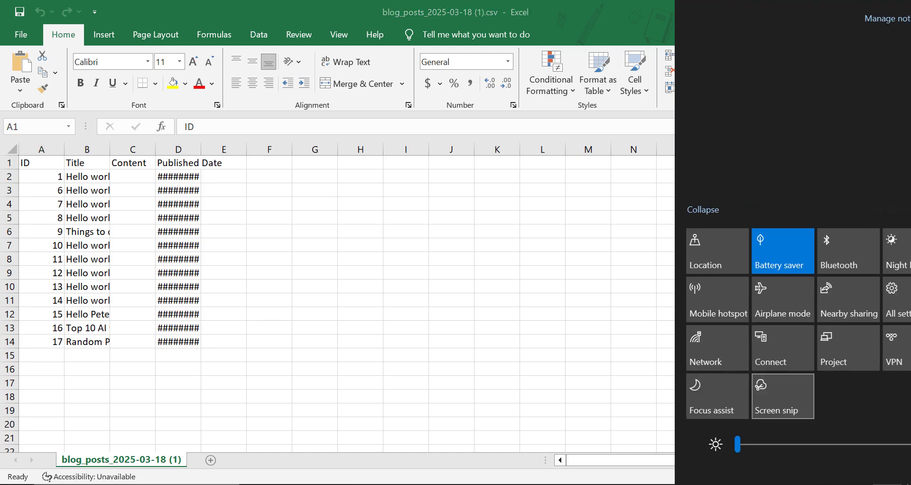
{"action": "left_click", "coordinate": [741, 409]}
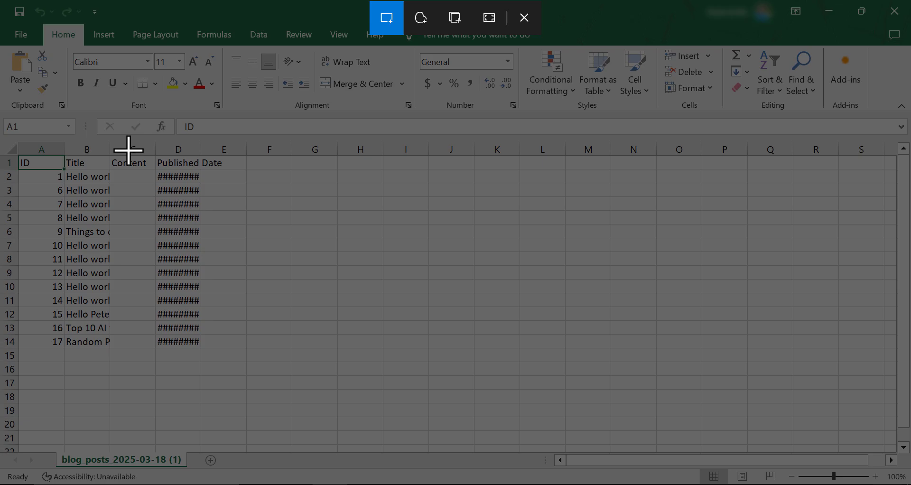
{"action": "left_click_drag", "start_coordinate": [16, 137], "coordinate": [266, 386]}
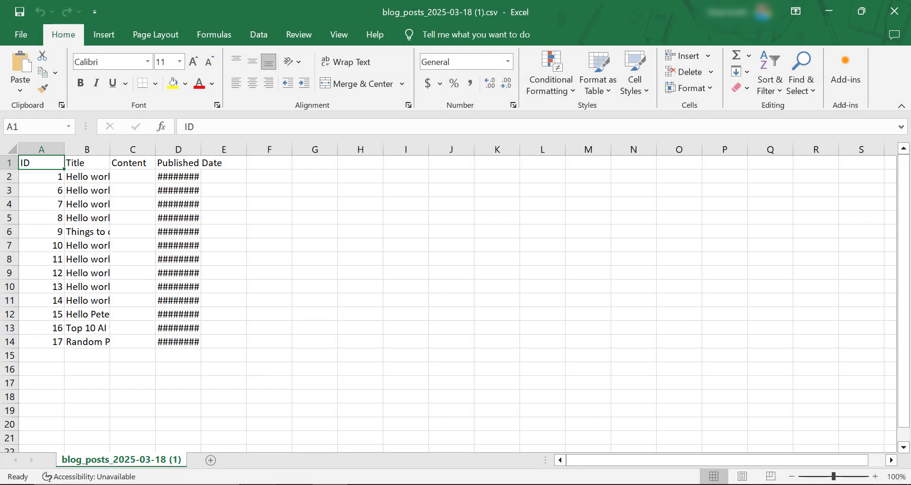
{"action": "key", "text": "alt+Tab"}
- Send ChatGPT the spreadsheet snip with a note that the issue persists
{"action": "left_click", "coordinate": [571, 13]}
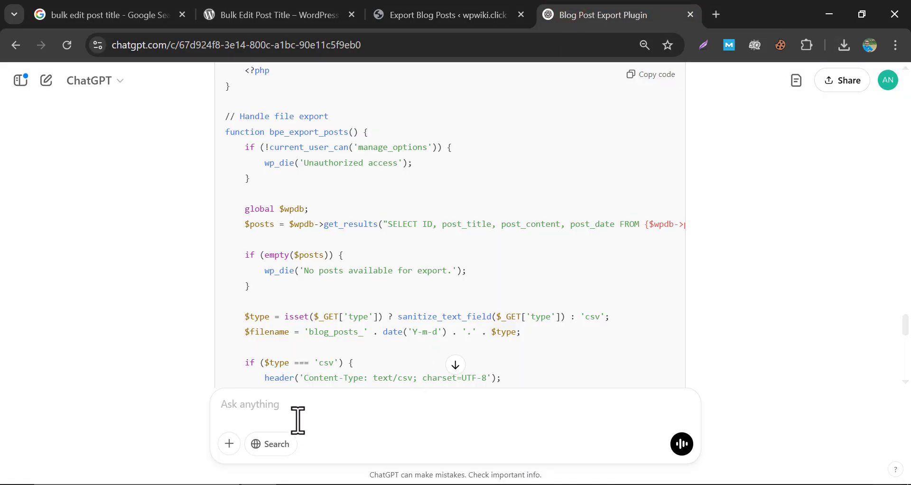
{"action": "left_click", "coordinate": [268, 414]}
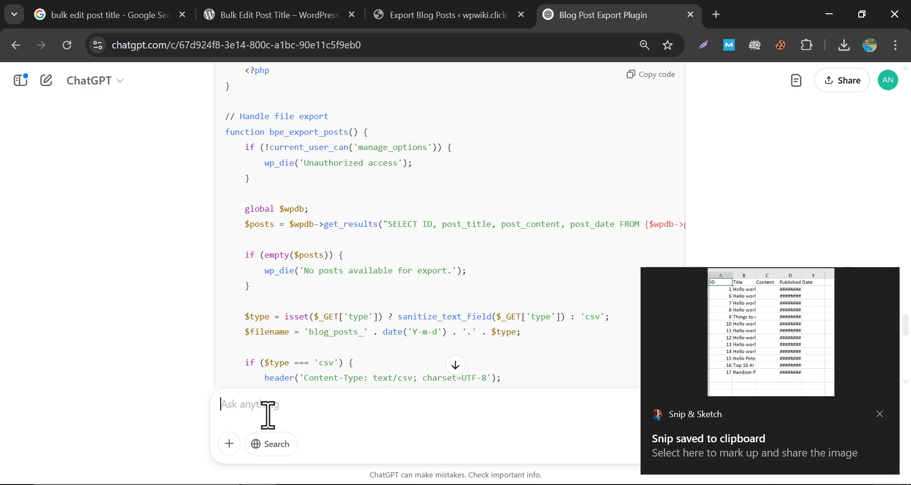
{"action": "key", "text": "ctrl+v"}
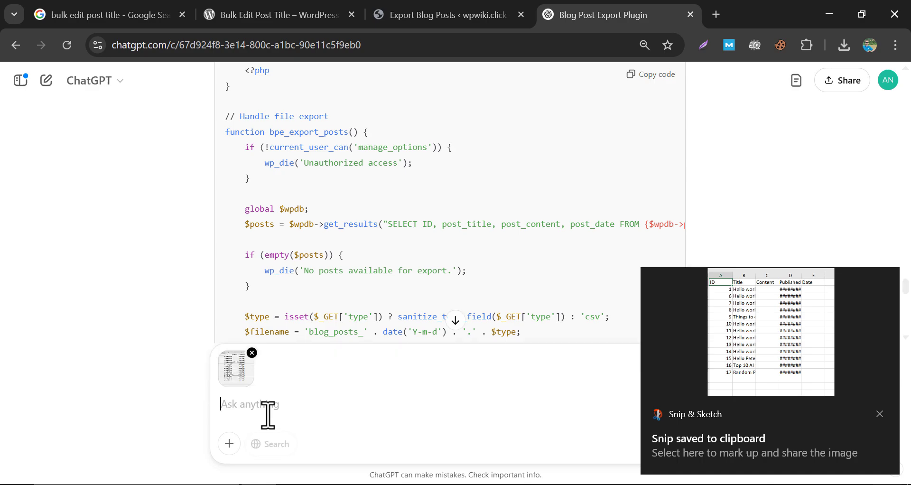
{"action": "type", "text": "d"}
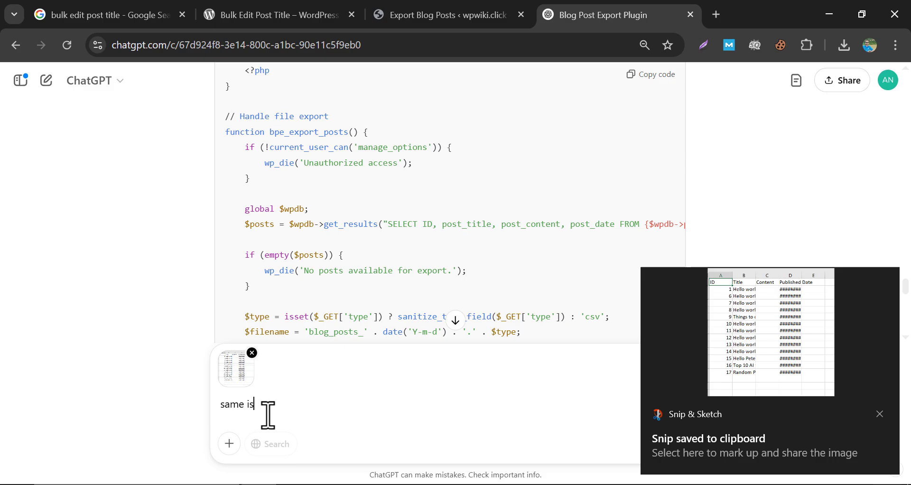
{"action": "type", "text": "ata"}
{"action": "key", "text": "Return"}
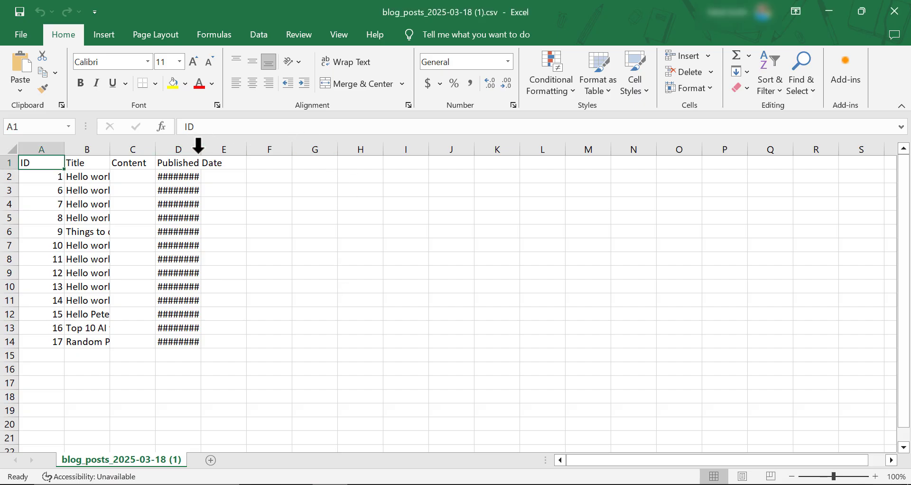
- Resize Excel column D so Published Date shows dates like 3/18/2025 7:03
{"action": "mouse_move", "coordinate": [200, 150]}
{"action": "left_mouse_down"}
{"action": "mouse_move", "coordinate": [257, 142]}
{"action": "mouse_move", "coordinate": [277, 150]}
{"action": "left_mouse_up"}
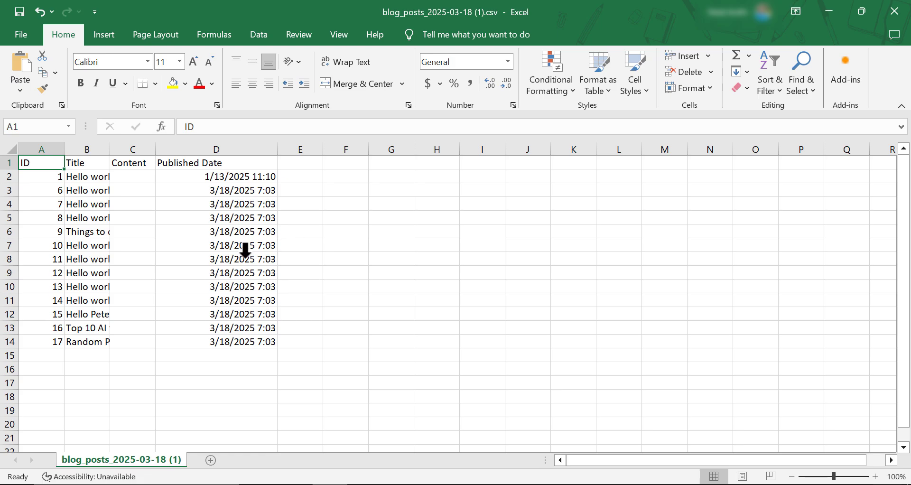
{"action": "left_click", "coordinate": [275, 147]}
{"action": "left_click_drag", "start_coordinate": [275, 147], "coordinate": [265, 149]}
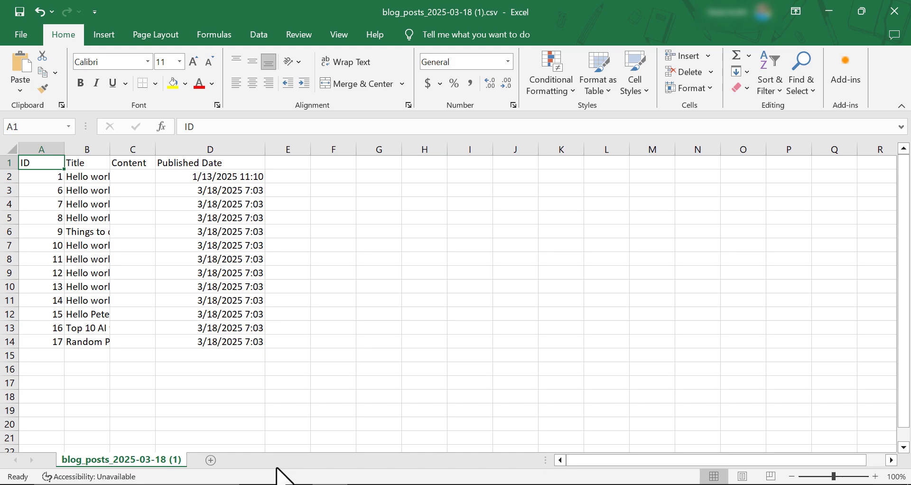
{"action": "left_click", "coordinate": [266, 481]}
- Confirm Blog Post Exporter is active in the site's Plugins list, then return to the Bulk Edit Post Title directory page
{"action": "left_click", "coordinate": [425, 14]}
{"action": "mouse_move", "coordinate": [42, 292]}
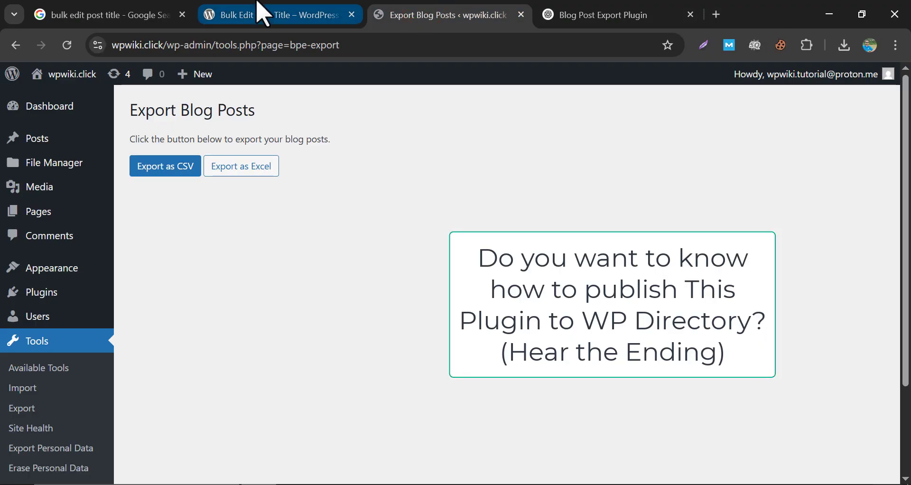
{"action": "left_click", "coordinate": [54, 285]}
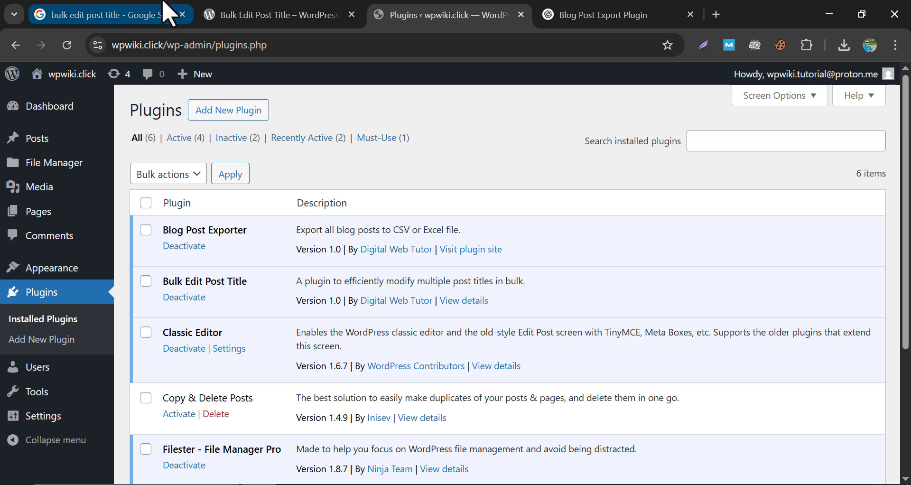
{"action": "left_click", "coordinate": [259, 14]}
{"action": "scroll", "coordinate": [296, 247], "scroll_direction": "up", "scroll_amount": 2}
{"action": "scroll", "coordinate": [294, 270], "scroll_direction": "up", "scroll_amount": 2}
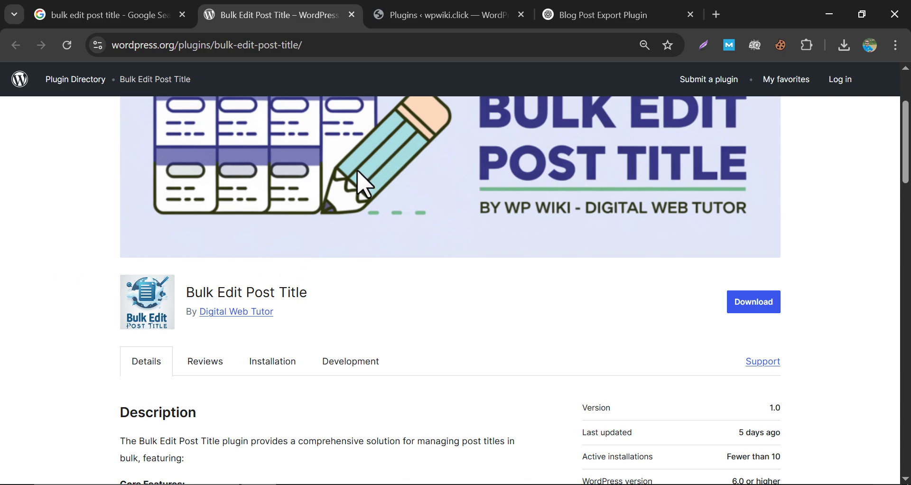
{"action": "left_click", "coordinate": [451, 17]}
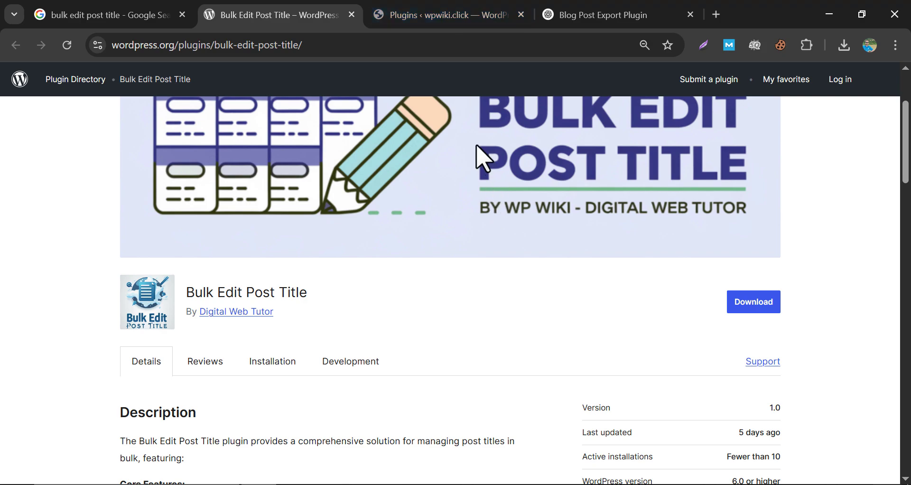